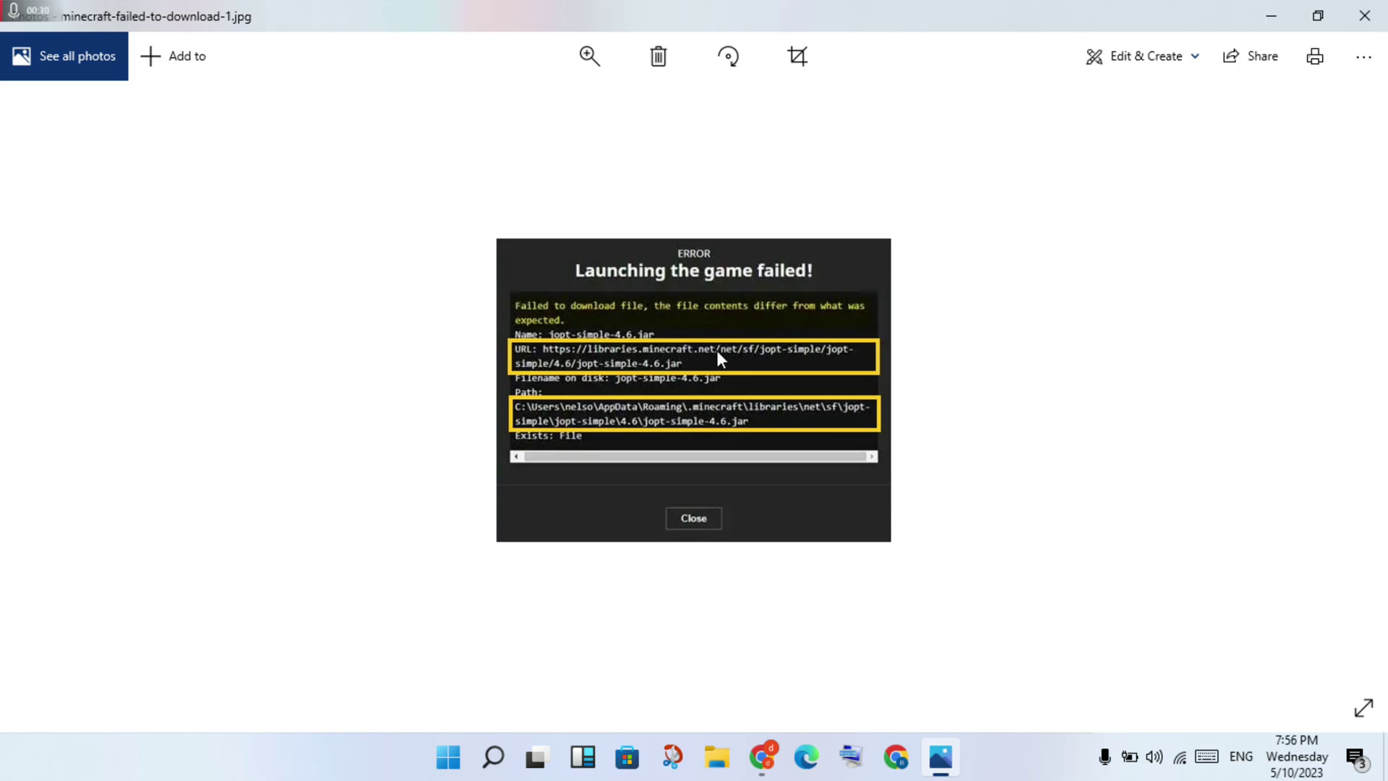
Step: Minimize the Minecraft error screenshot in Photos and open a new Chrome window from the taskbar
{"action": "left_click", "coordinate": [1258, 17]}
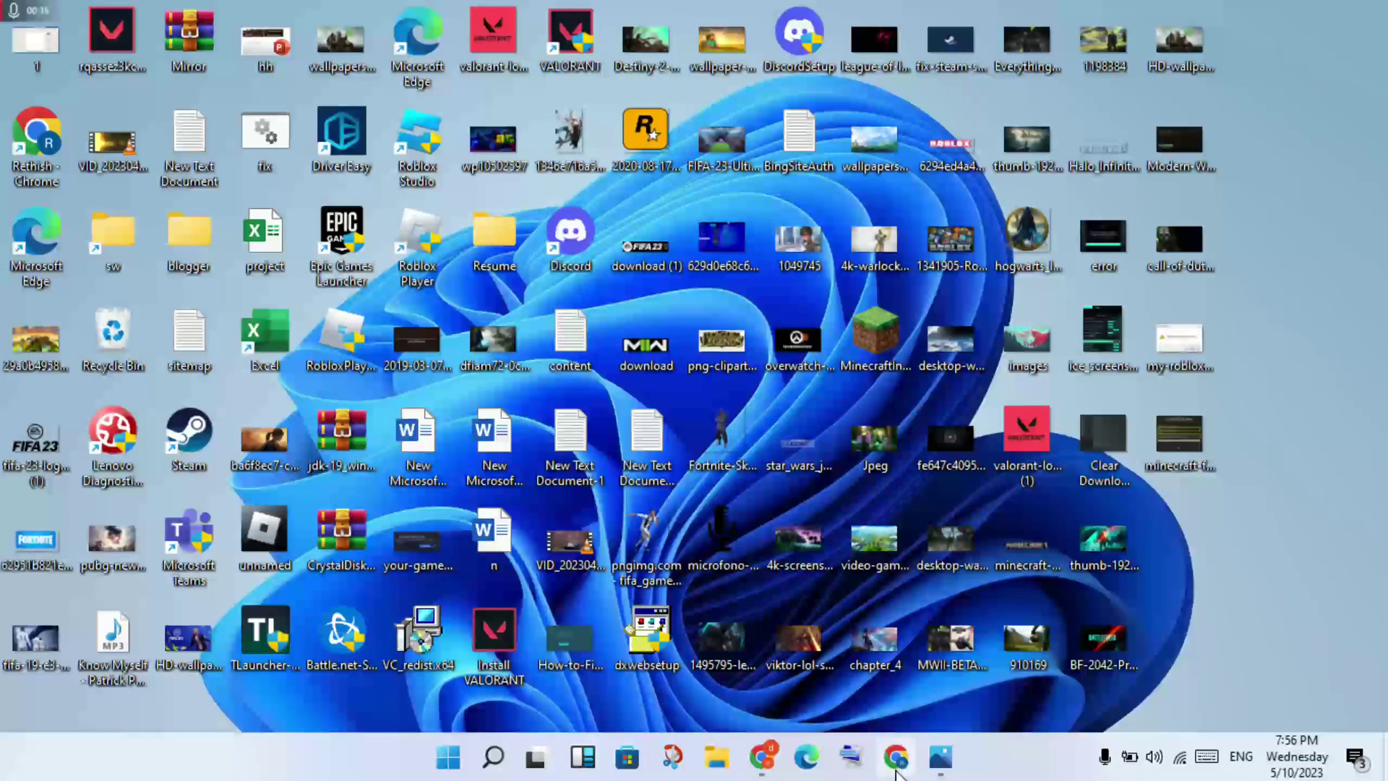
{"action": "left_click", "coordinate": [896, 770]}
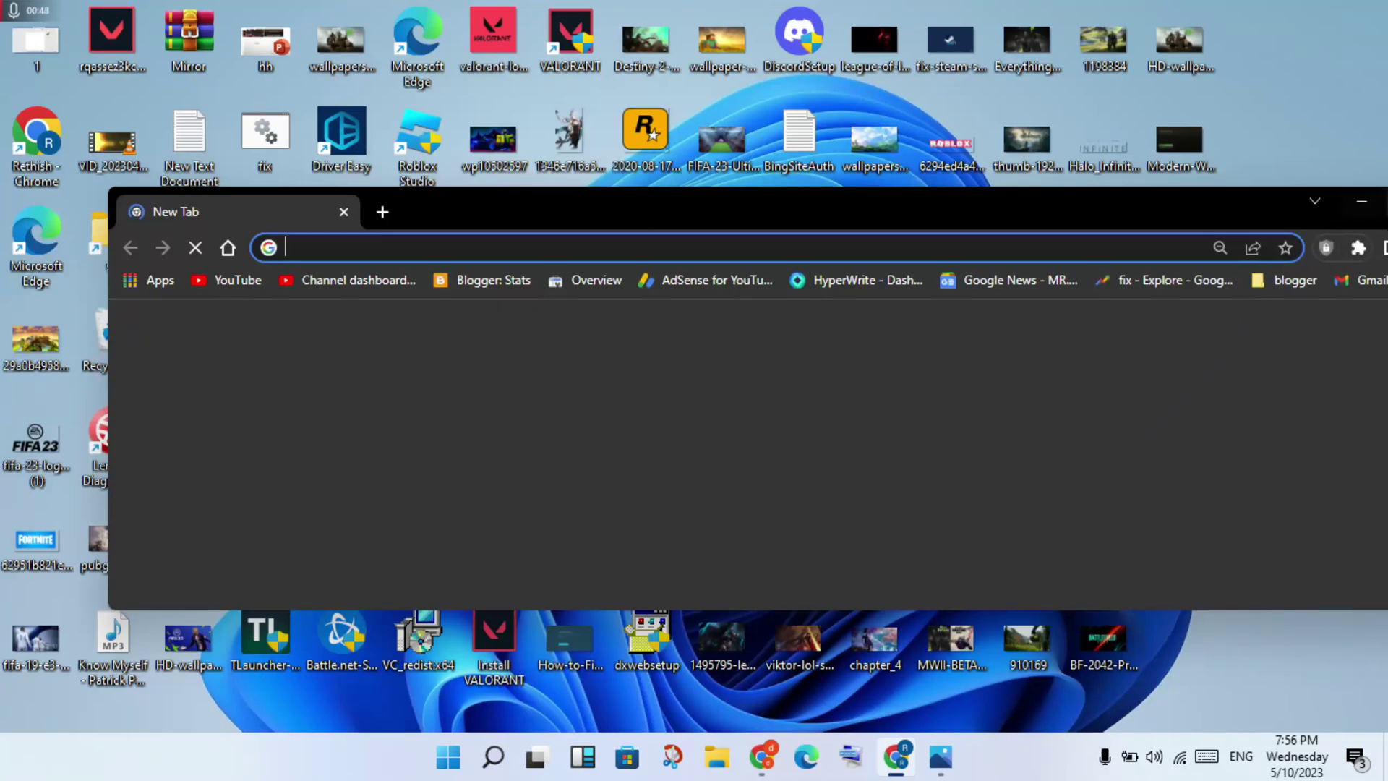
Step: Minimize Chrome and bring back Photos showing minecraft-failed-to-download-1.jpg
{"action": "left_click", "coordinate": [1364, 202]}
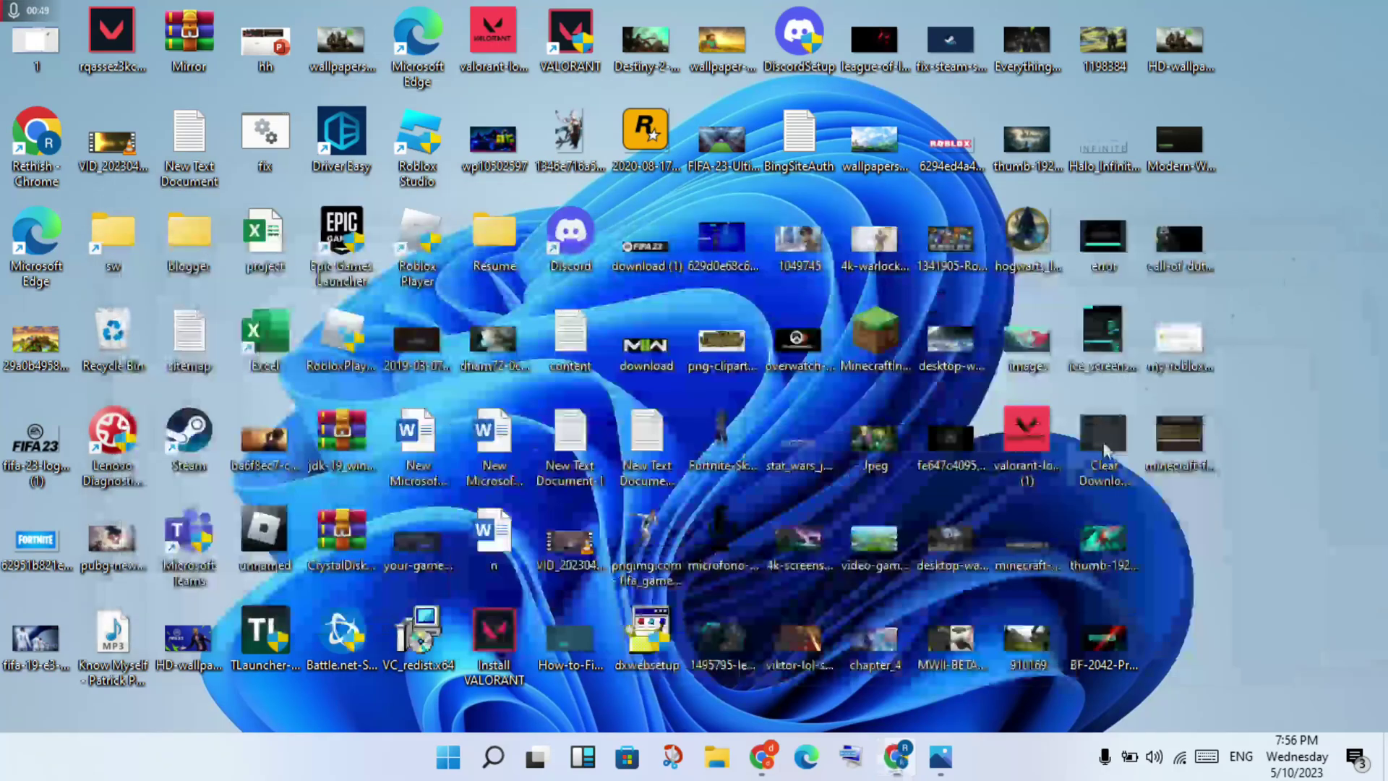
{"action": "mouse_move", "coordinate": [943, 756]}
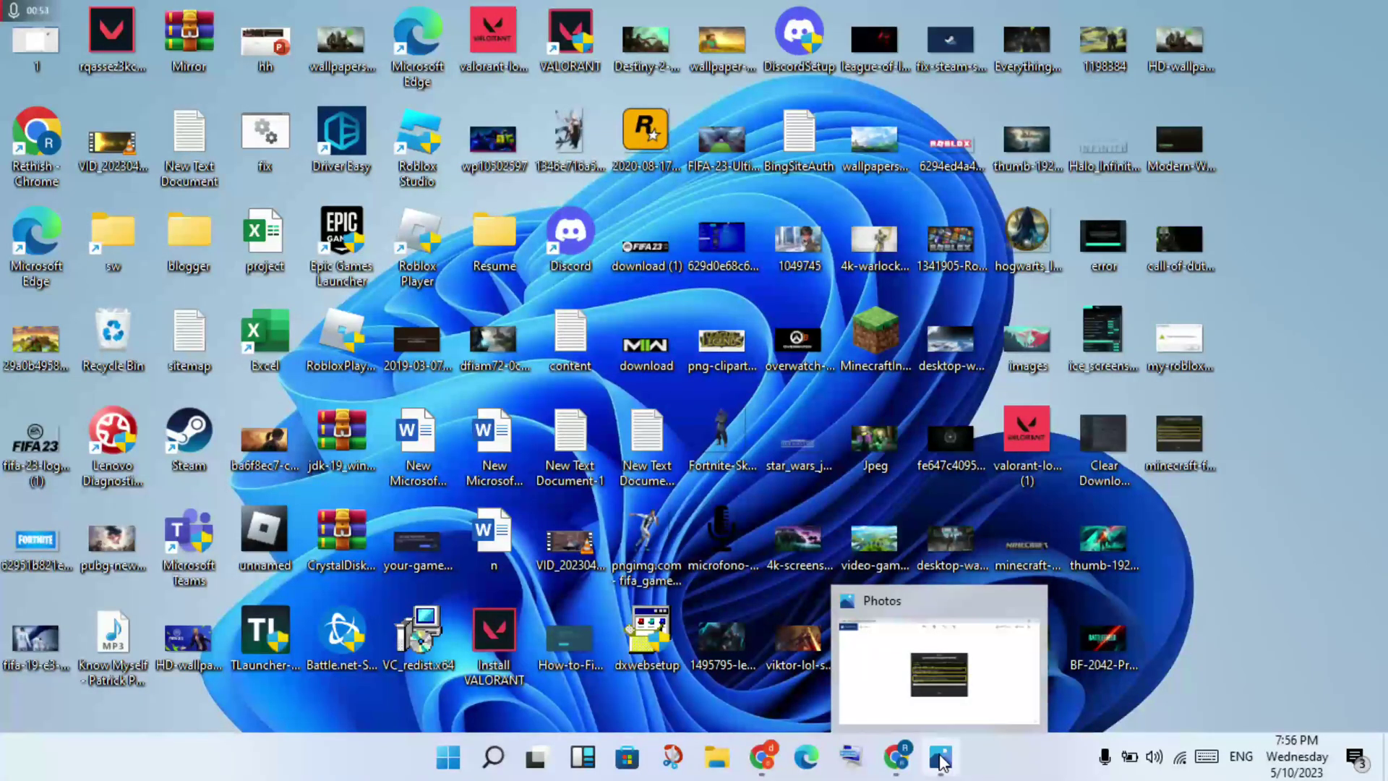
{"action": "left_click", "coordinate": [942, 759]}
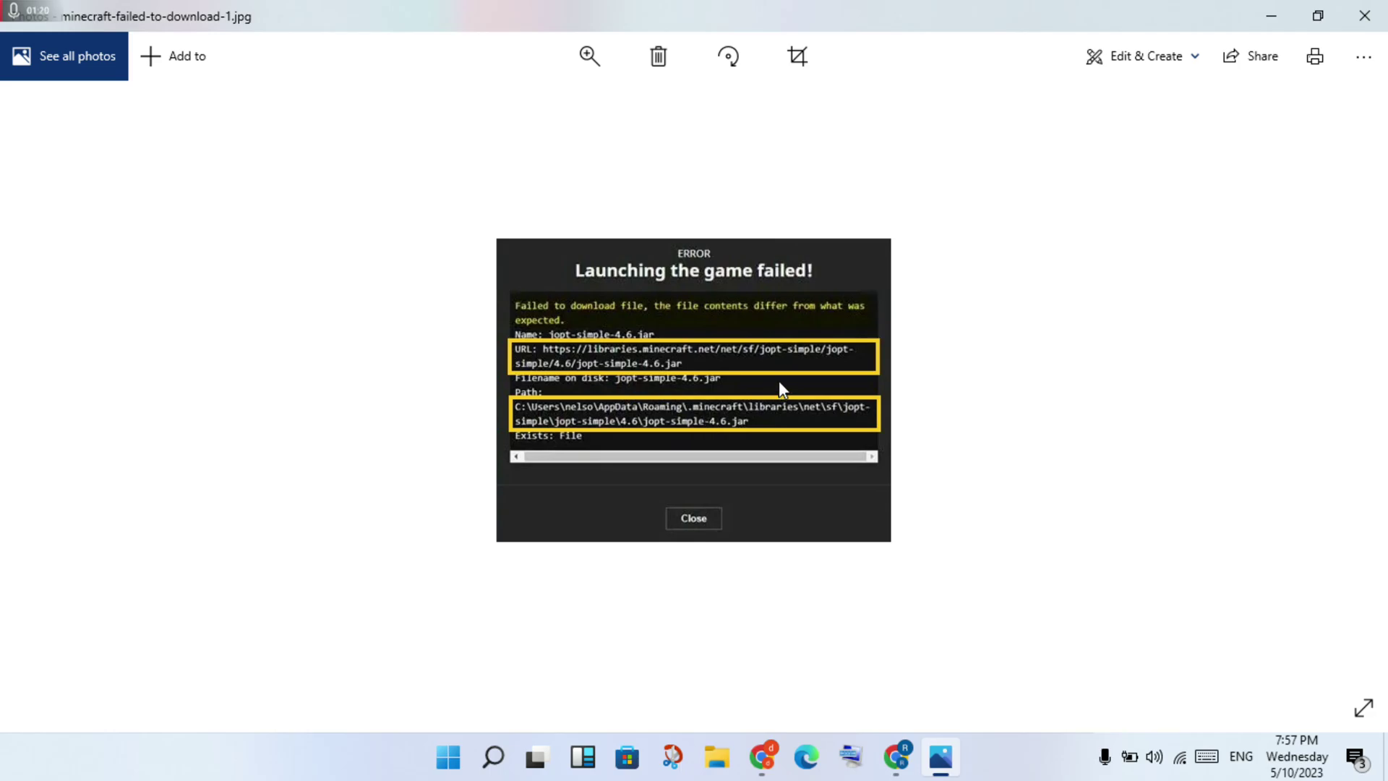
{"action": "left_click", "coordinate": [1280, 5]}
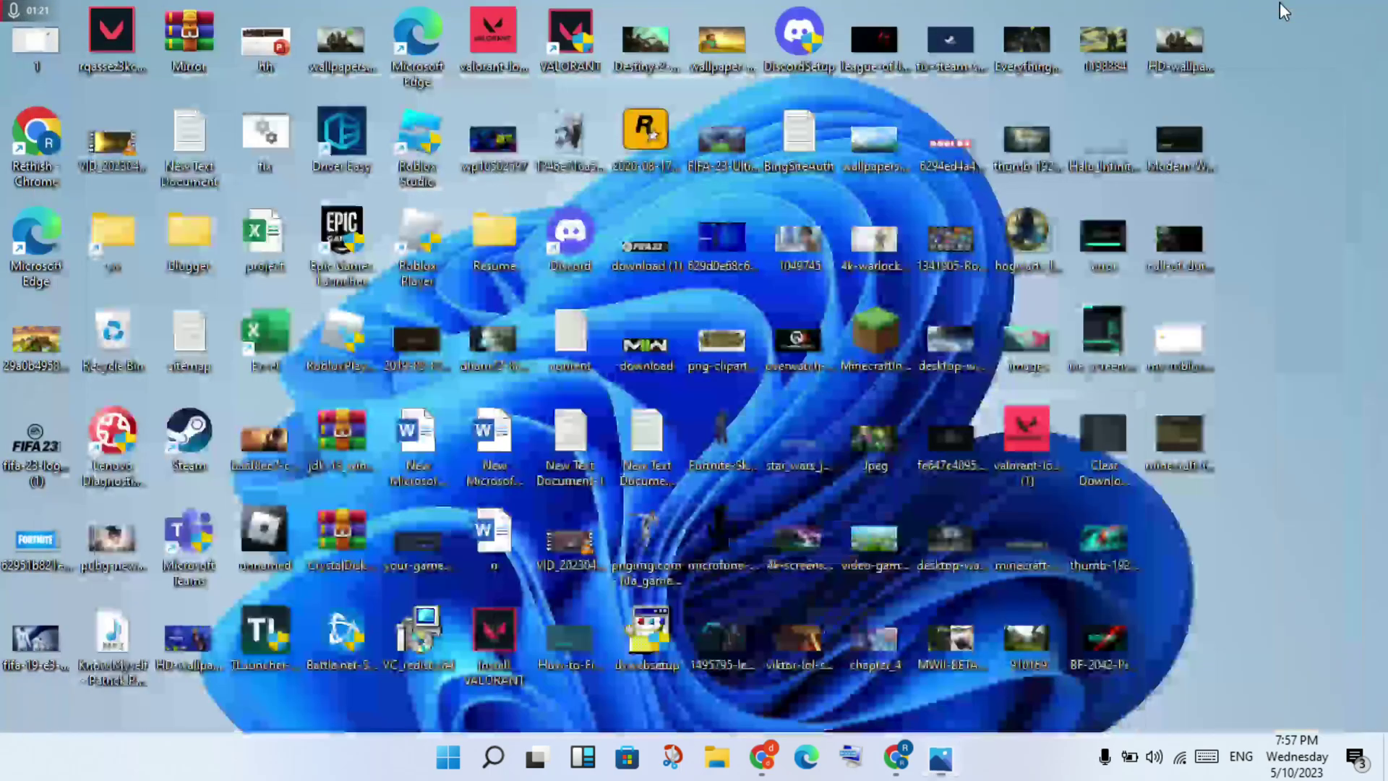
Step: Search Windows for 'run' and launch the Run dialog, which holds %localappdata%
{"action": "left_click", "coordinate": [504, 766]}
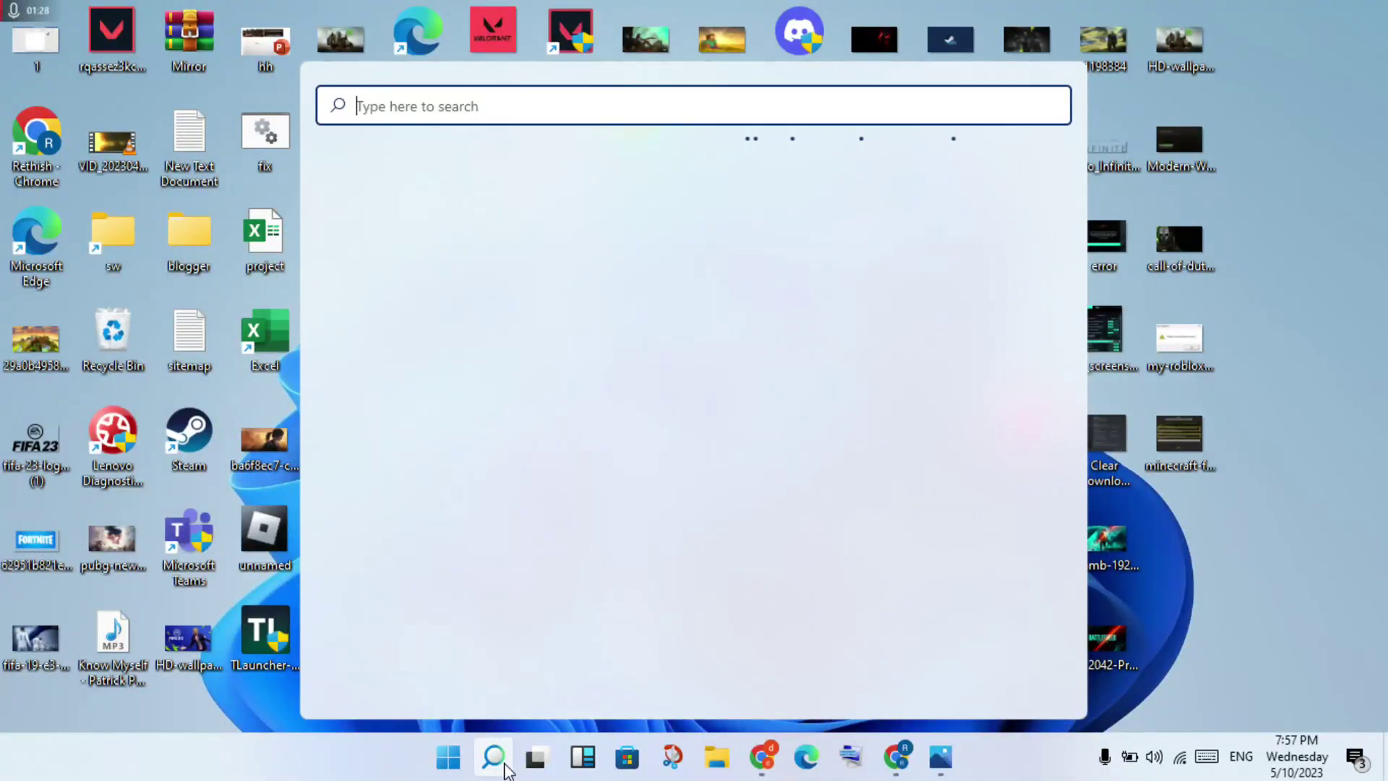
{"action": "type", "text": "run"}
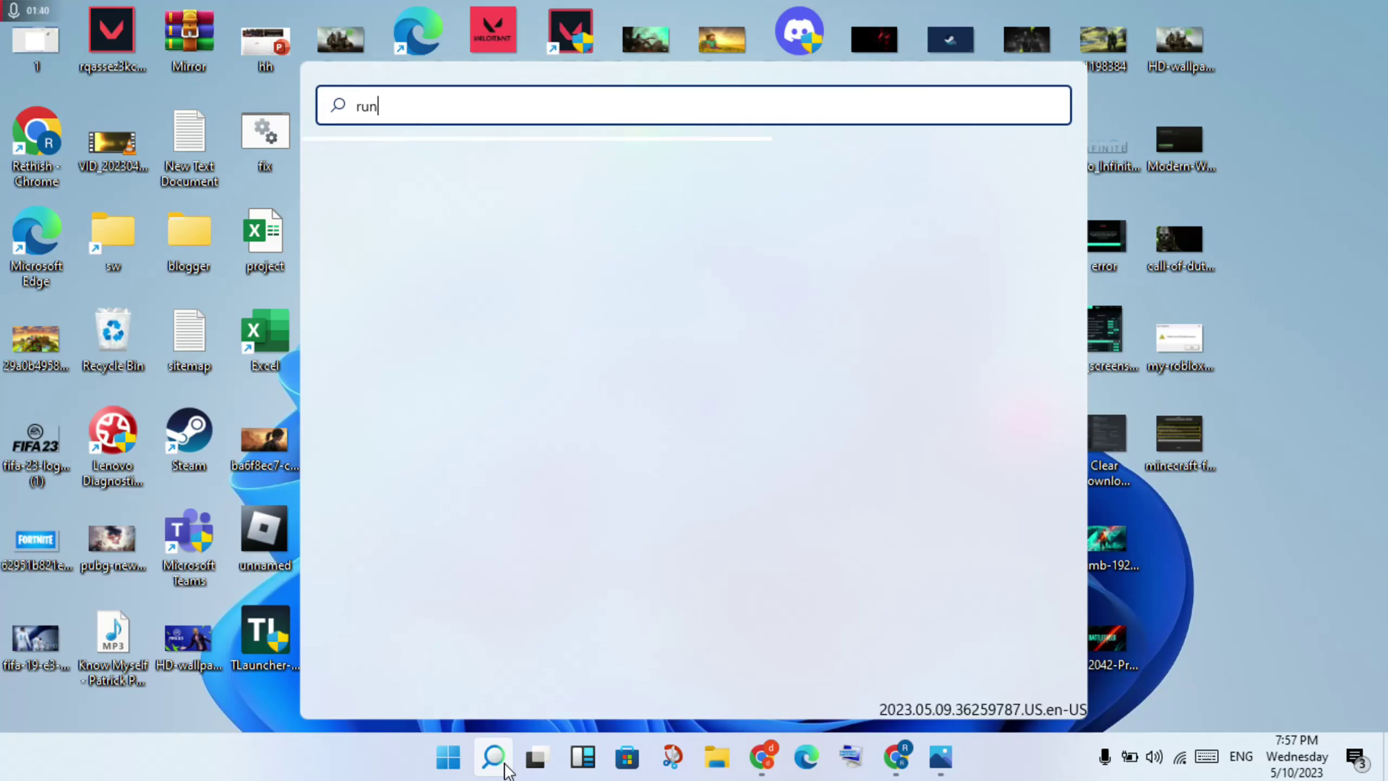
{"action": "key", "text": "BackSpace"}
{"action": "key", "text": "BackSpace"}
{"action": "key", "text": "BackSpace"}
{"action": "type", "text": "r"}
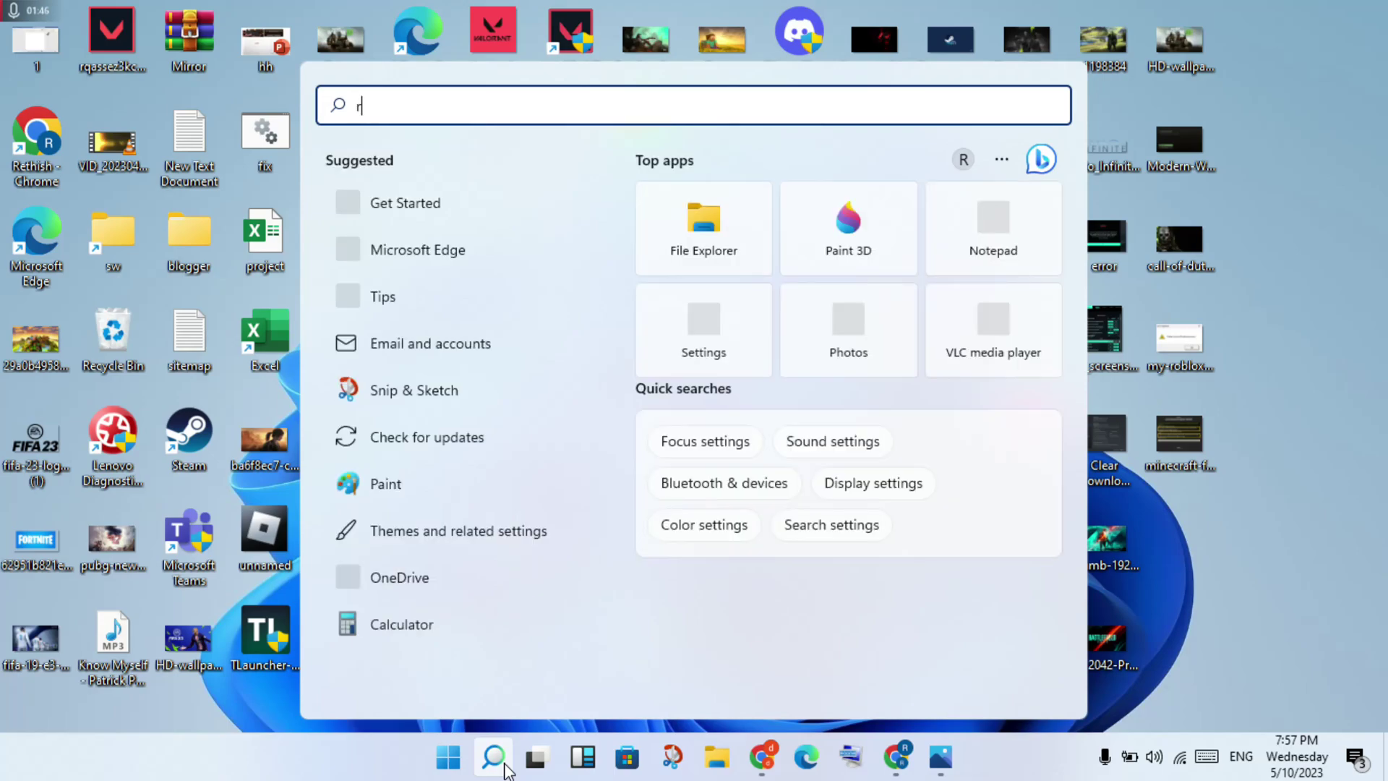
{"action": "type", "text": "un"}
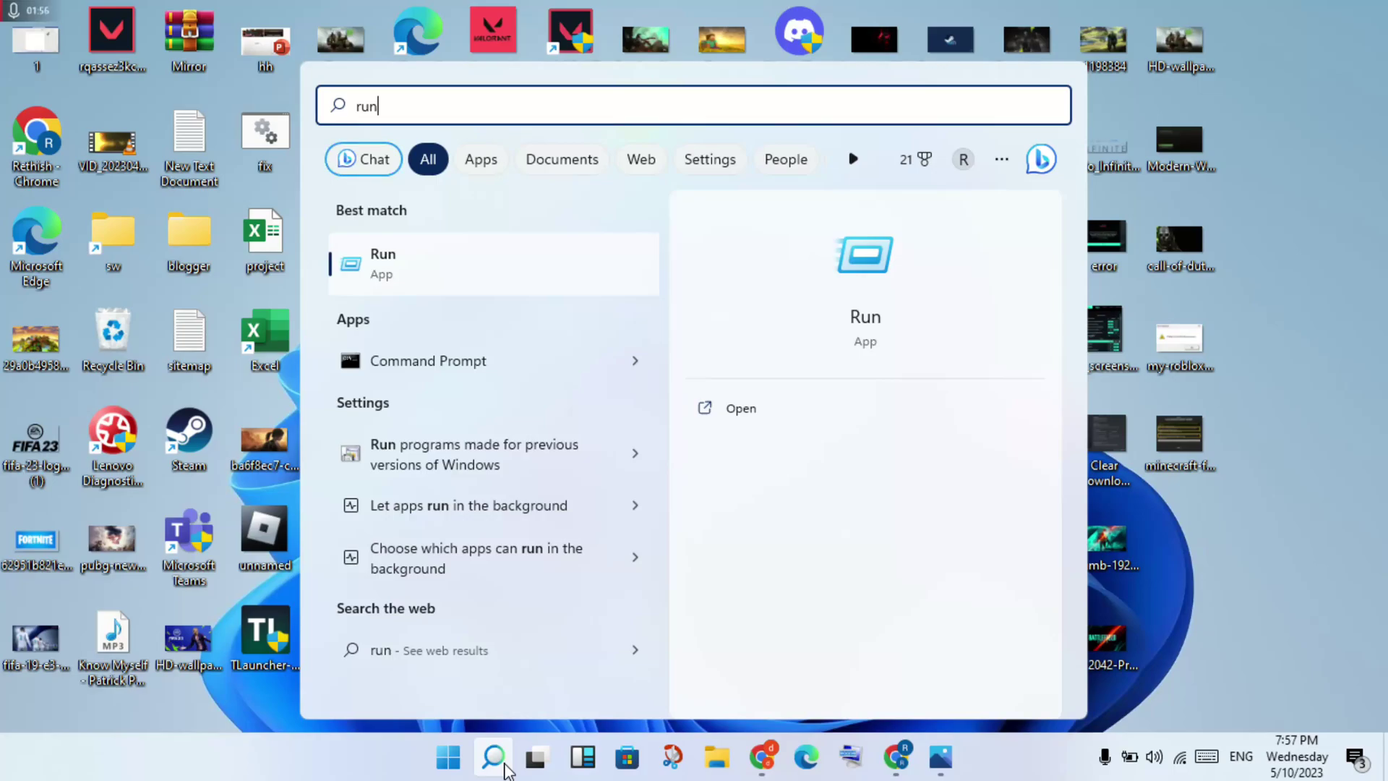
{"action": "key", "text": "Return"}
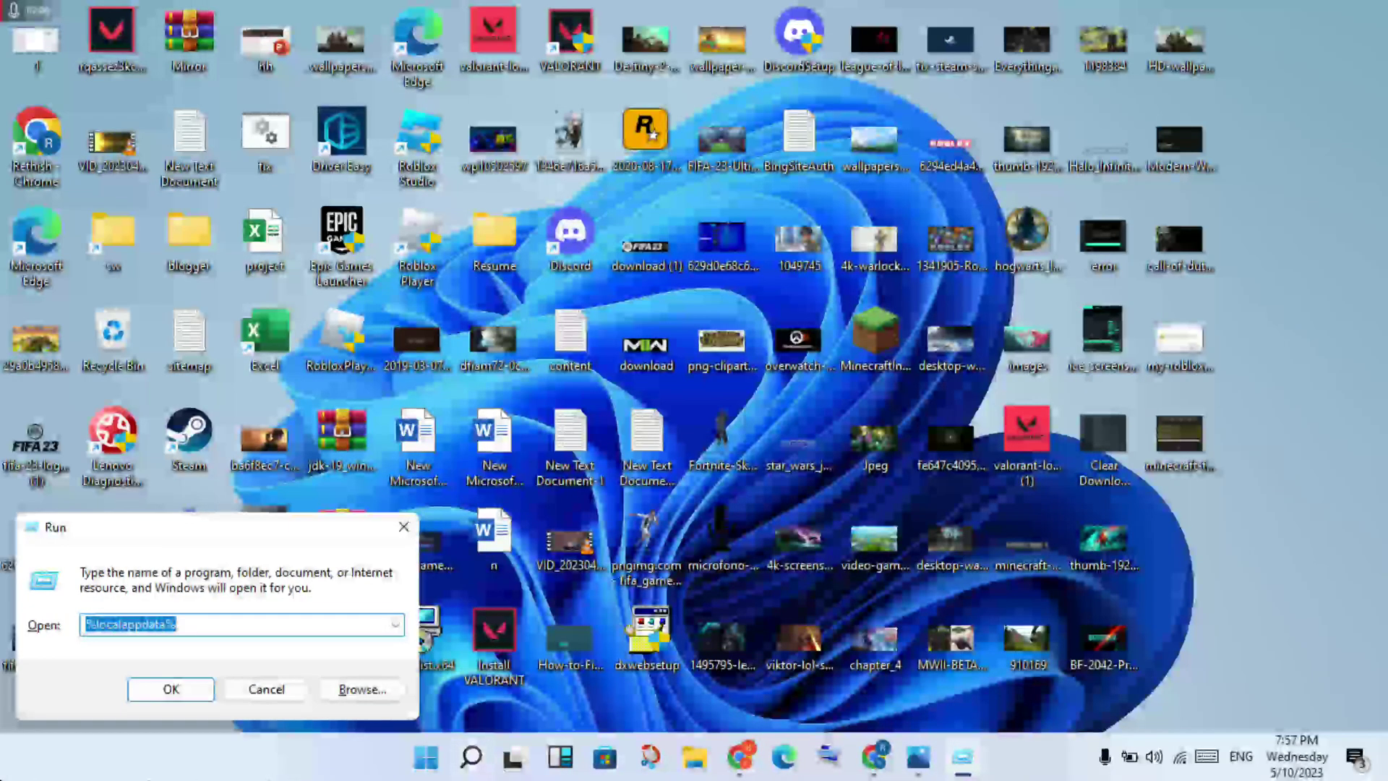
Step: Open %localappdata% maximized, recheck the screenshot's path, then go up to the AppData folder
{"action": "left_click", "coordinate": [188, 692]}
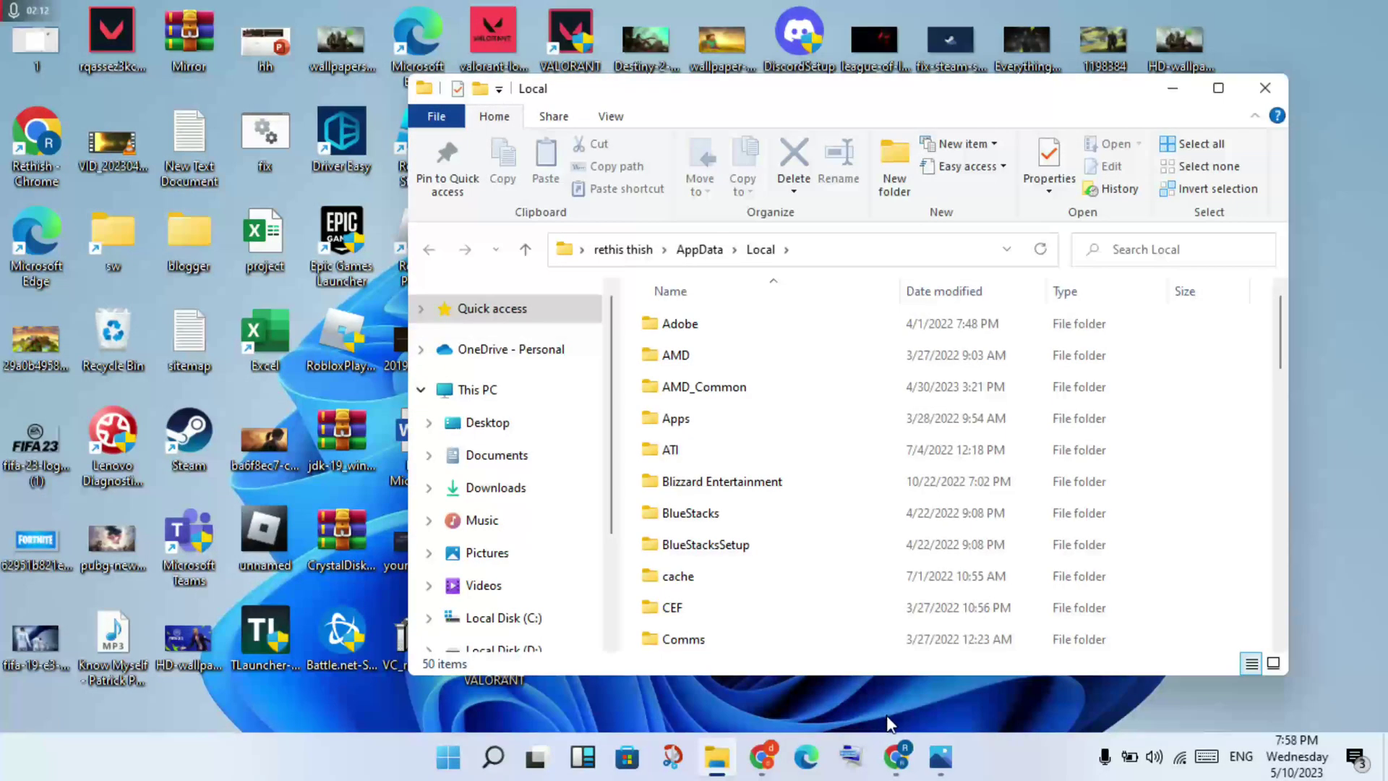
{"action": "left_click", "coordinate": [1218, 89]}
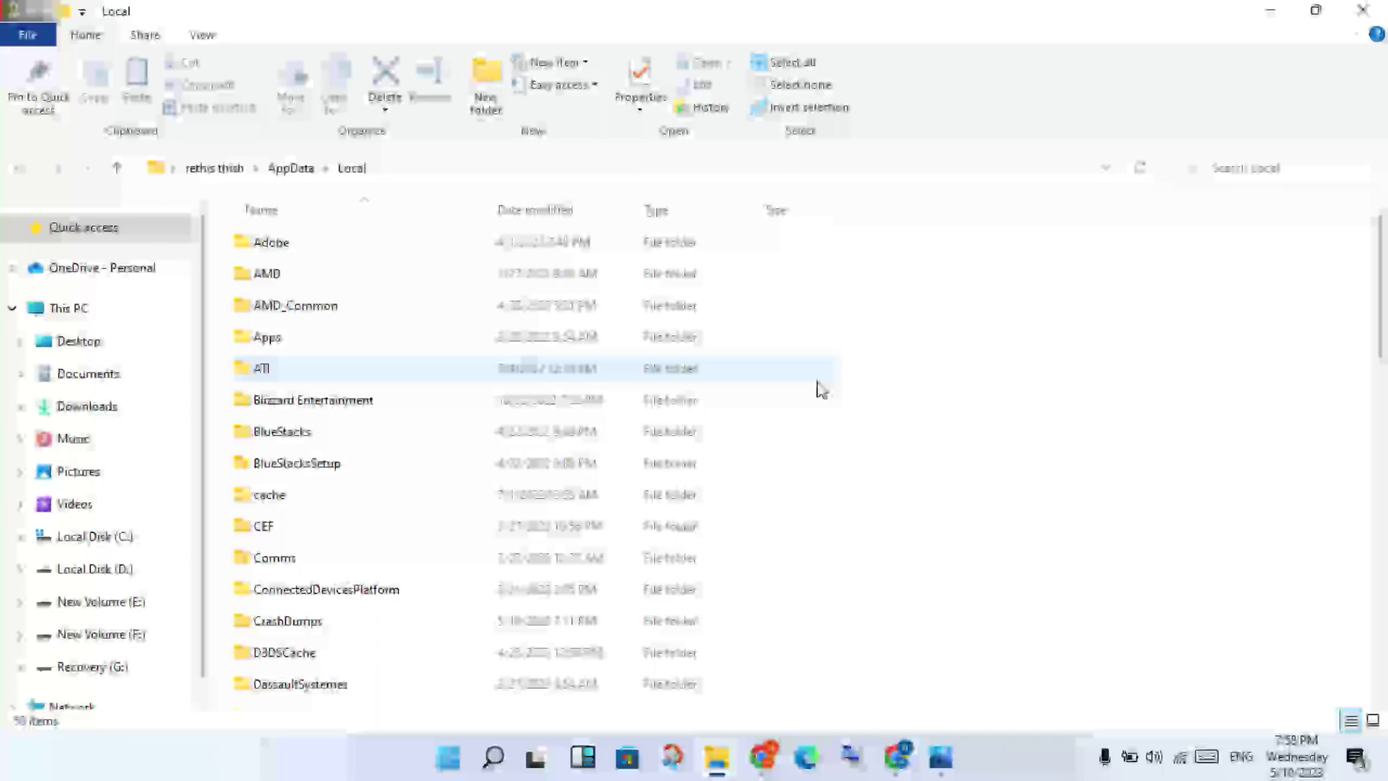
{"action": "left_click", "coordinate": [941, 757]}
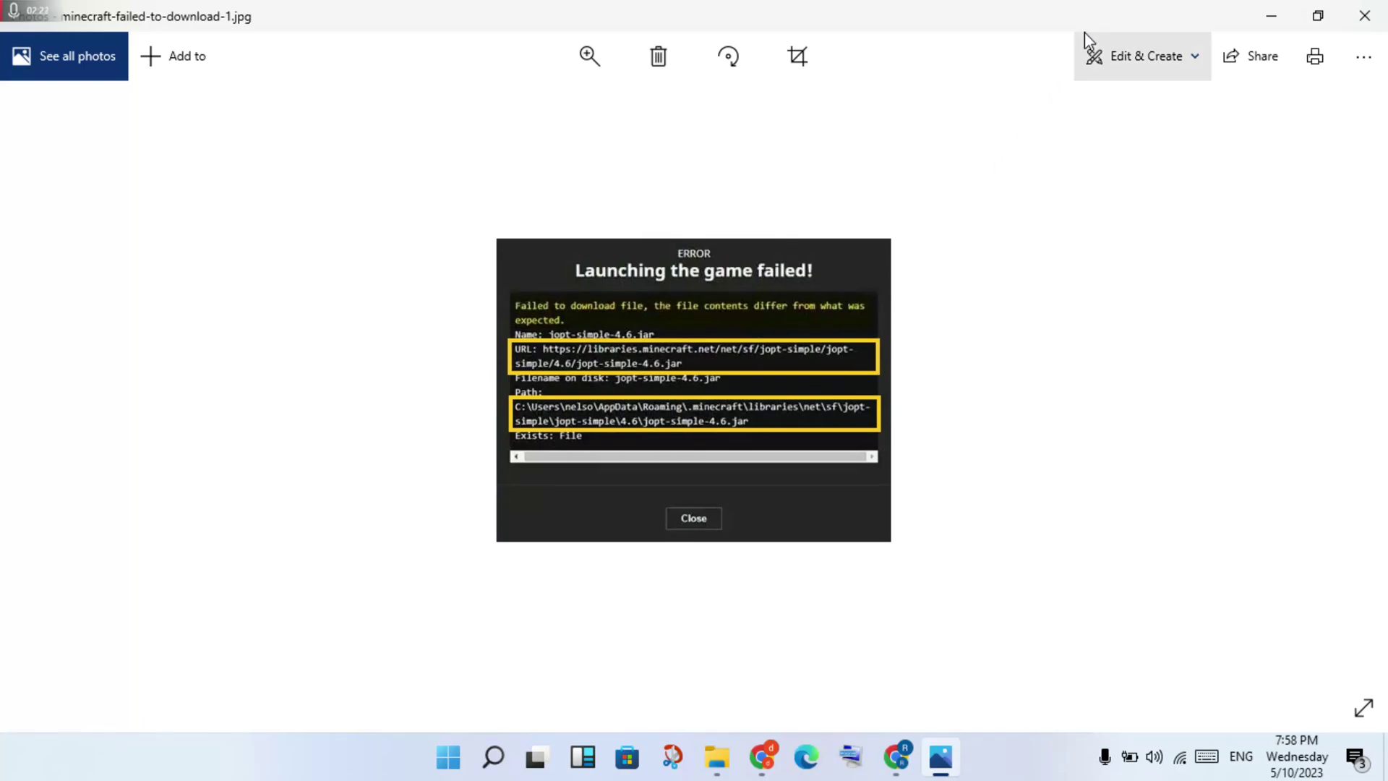
{"action": "left_click", "coordinate": [1285, 16]}
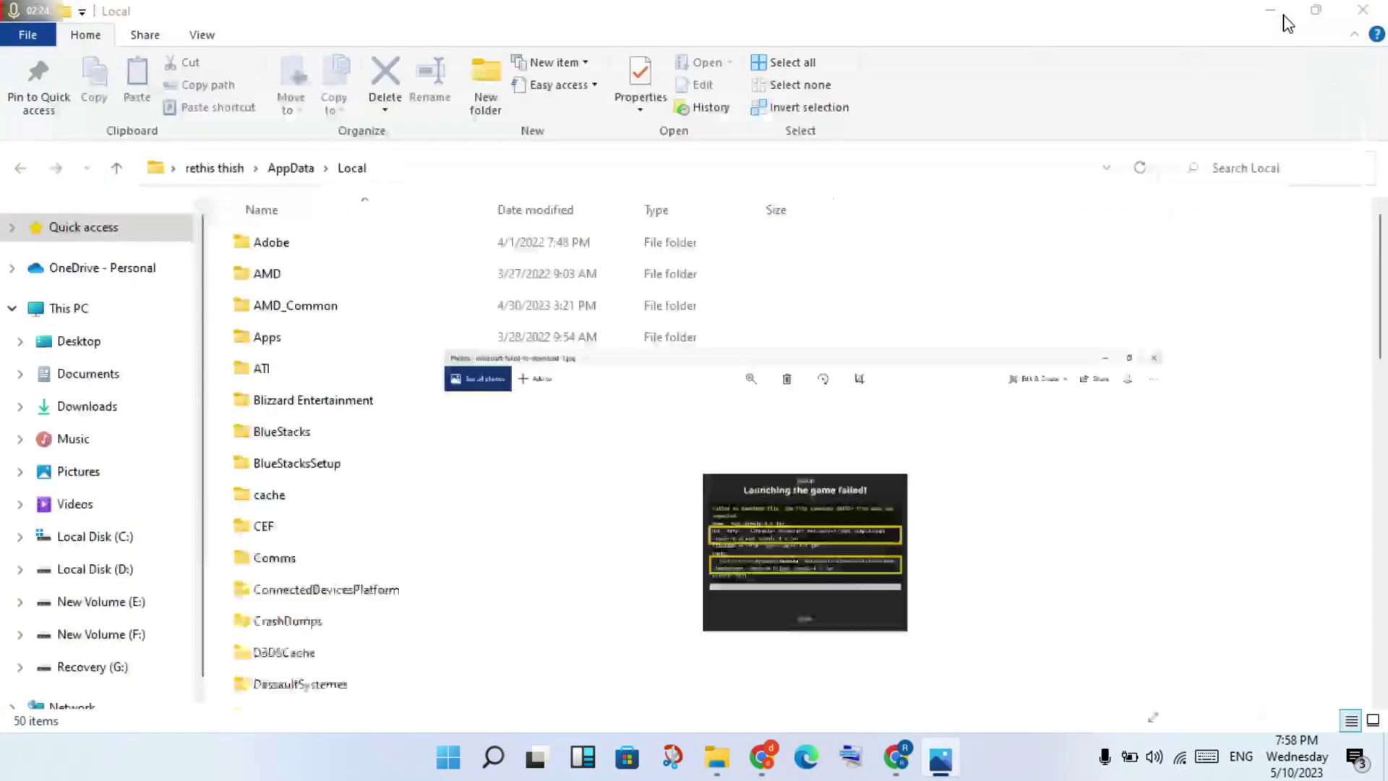
{"action": "left_click", "coordinate": [293, 181]}
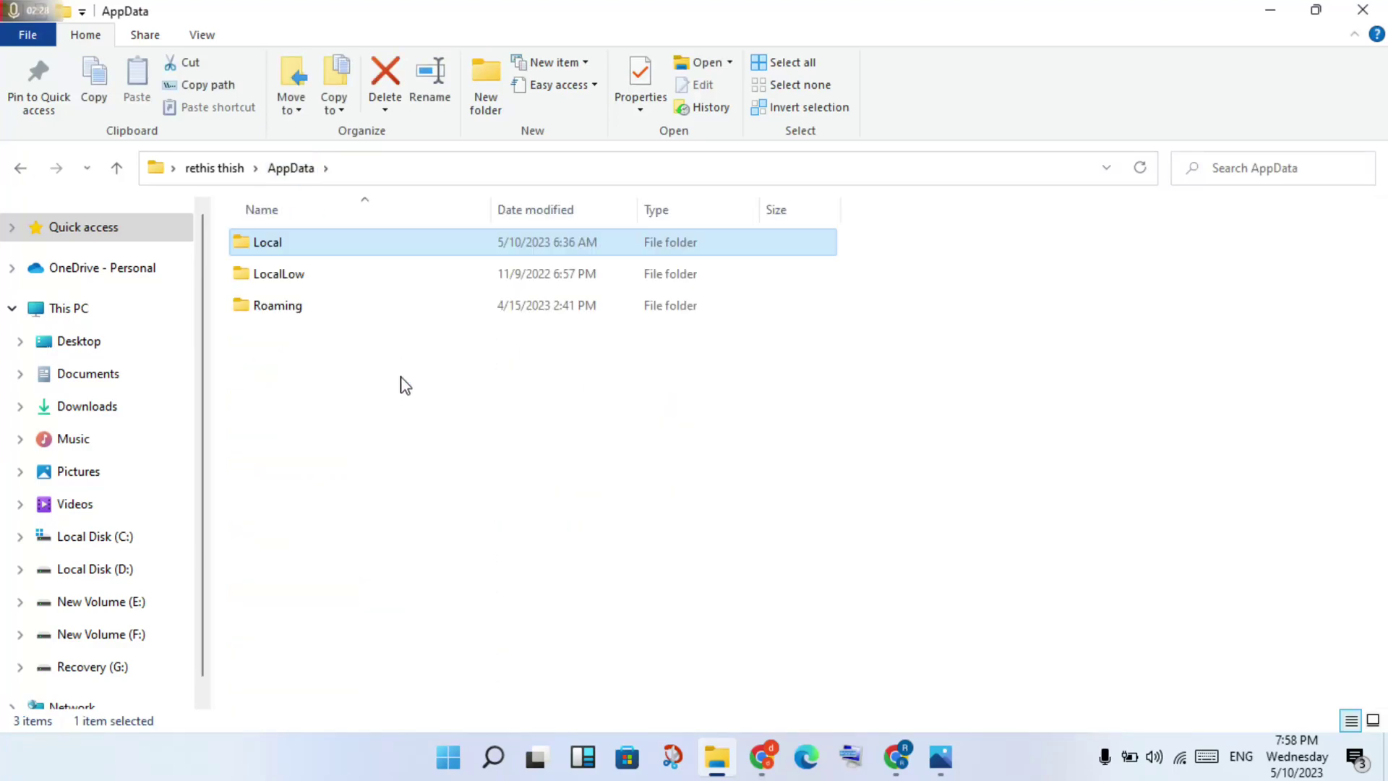
Step: Navigate from AppData into Roaming, then .minecraft, then its libraries folder
{"action": "double_click", "coordinate": [329, 311]}
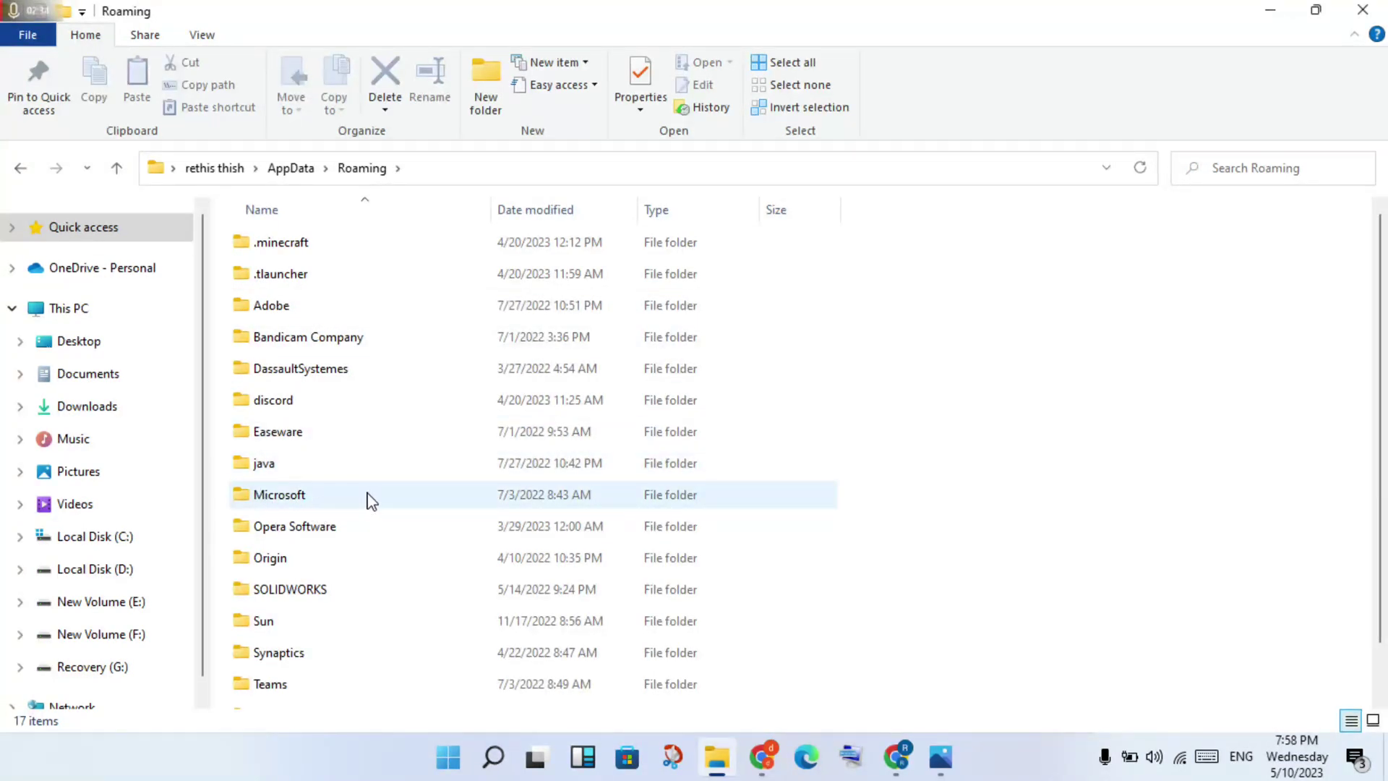
{"action": "scroll", "coordinate": [371, 500], "scroll_direction": "down", "scroll_amount": 1}
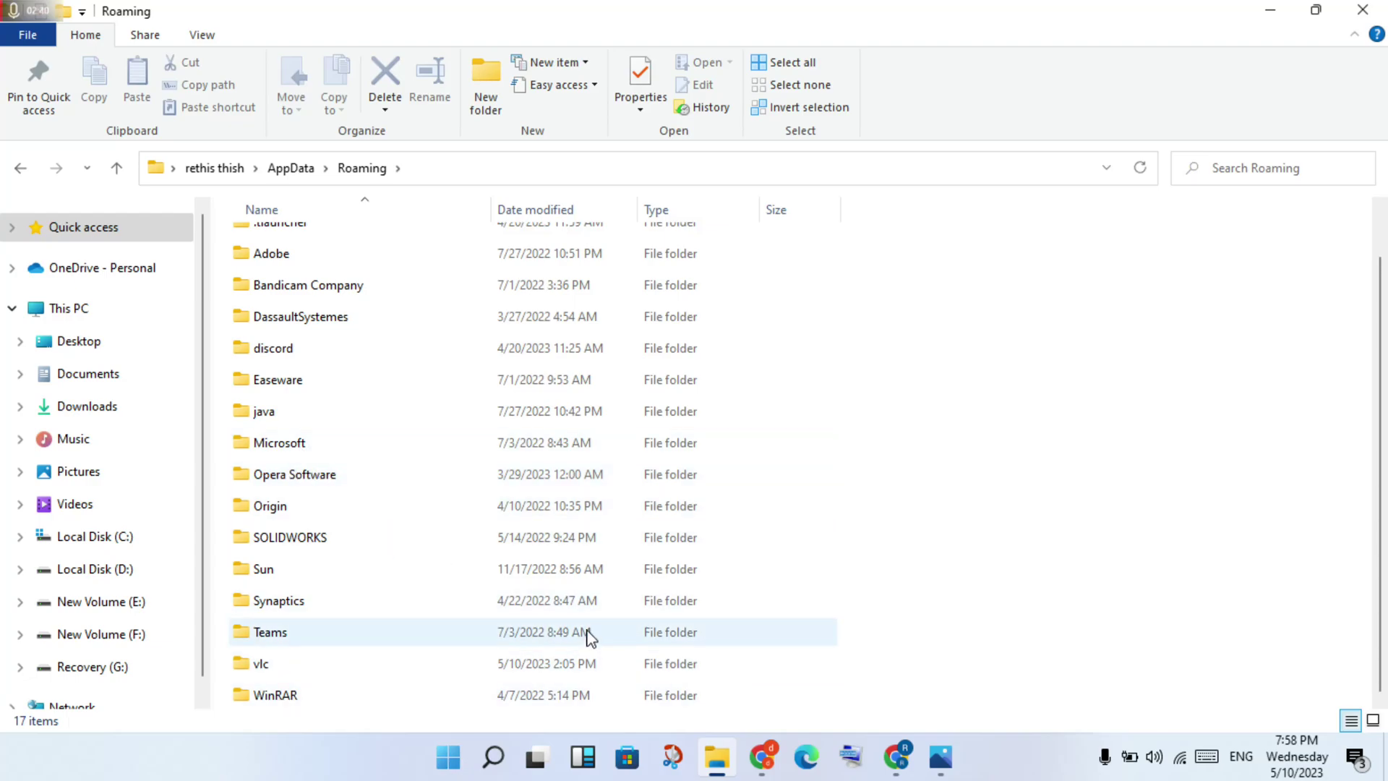
{"action": "left_click_drag", "start_coordinate": [583, 630], "coordinate": [558, 516]}
{"action": "scroll", "coordinate": [558, 517], "scroll_direction": "up", "scroll_amount": 1}
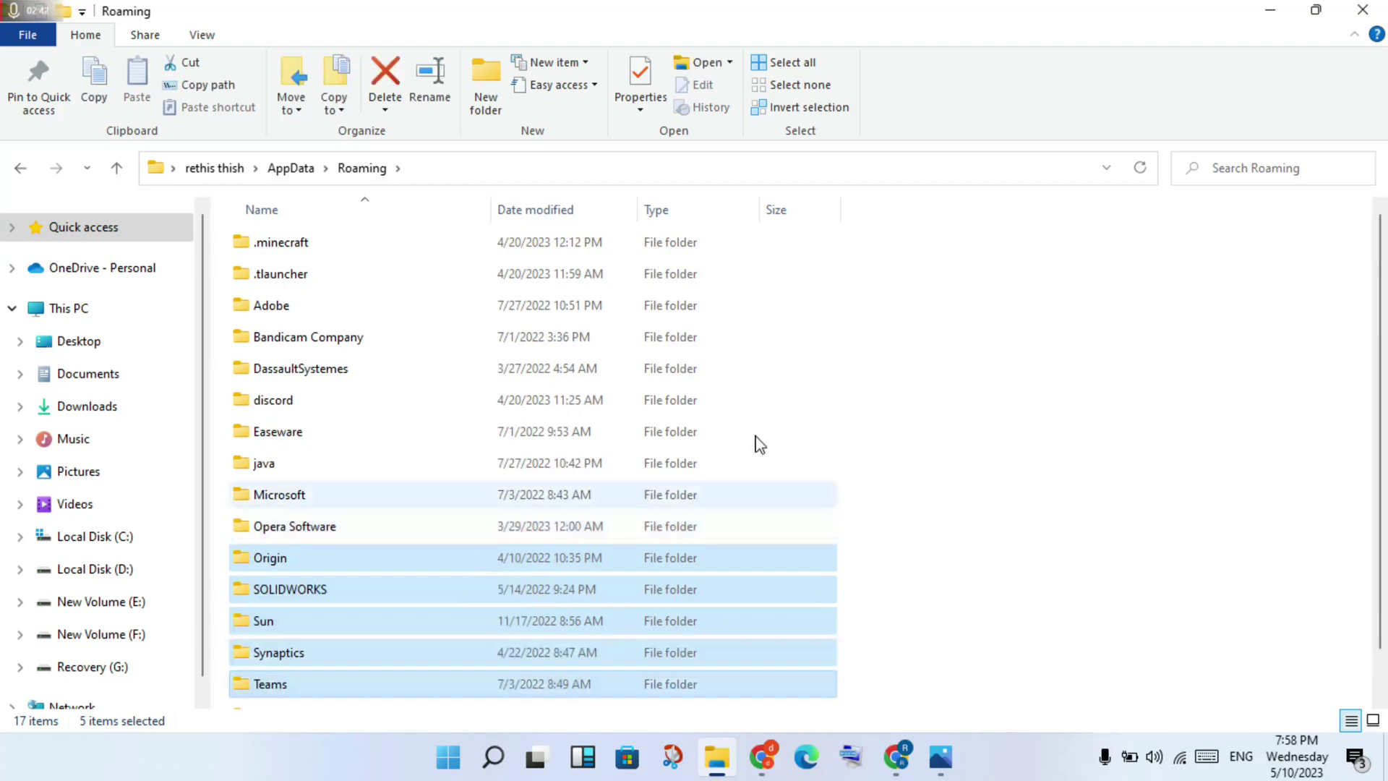
{"action": "left_click", "coordinate": [306, 248]}
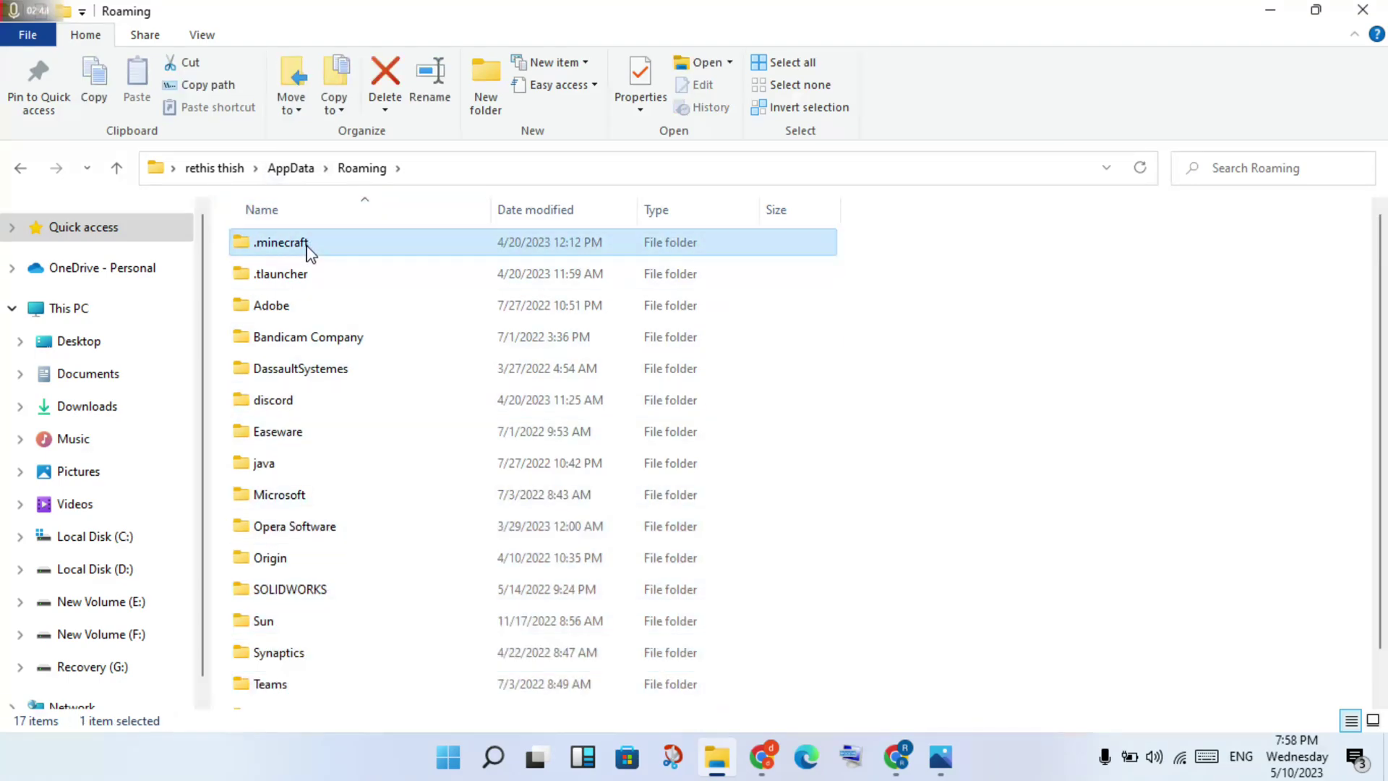
{"action": "double_click", "coordinate": [309, 248]}
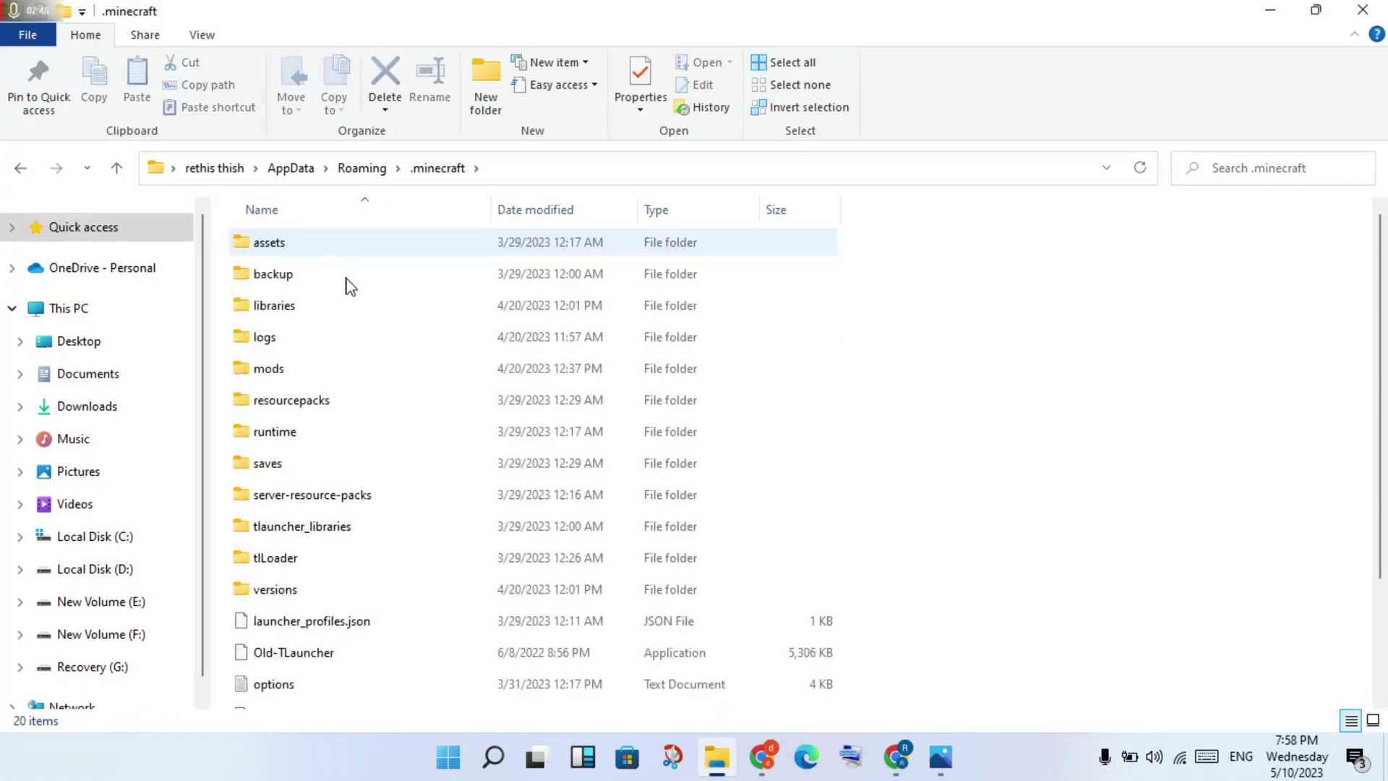
{"action": "left_click", "coordinate": [329, 315]}
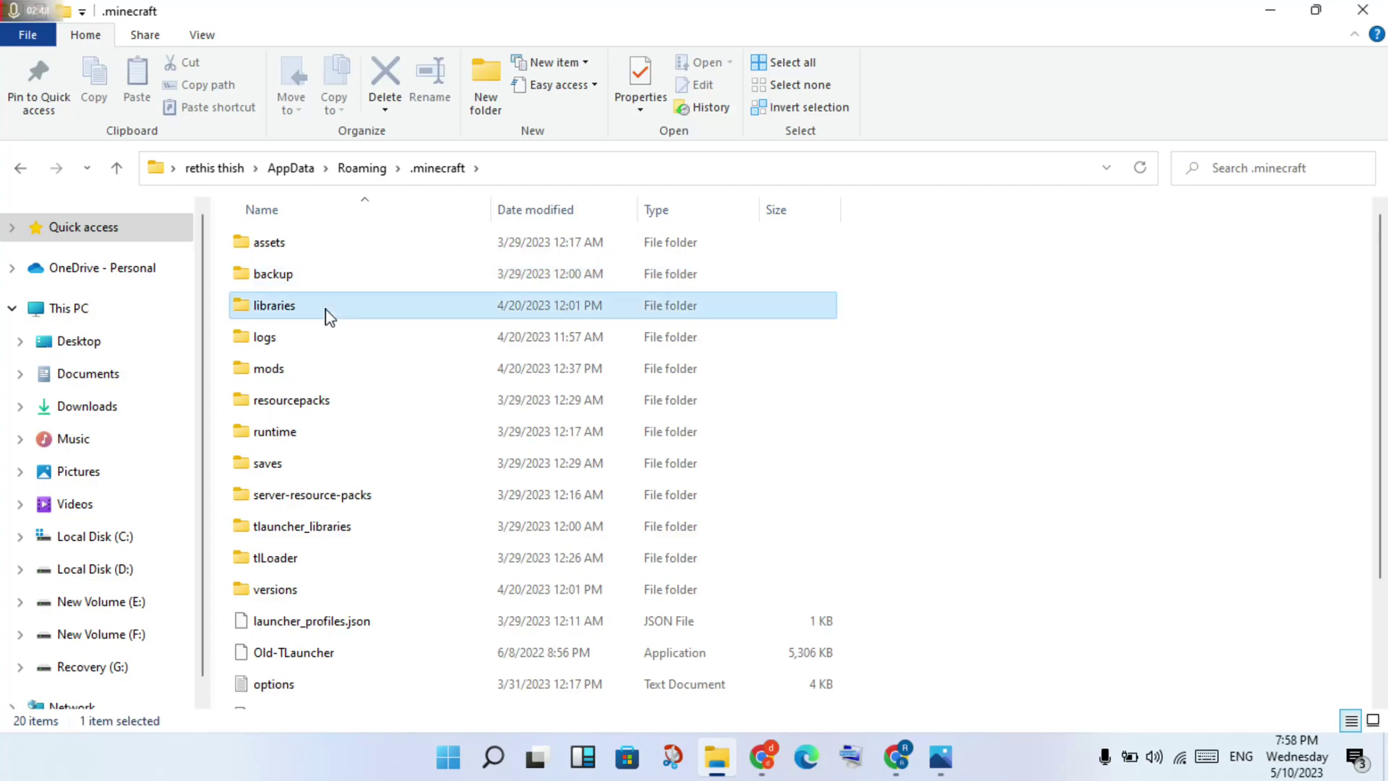
{"action": "double_click", "coordinate": [329, 313]}
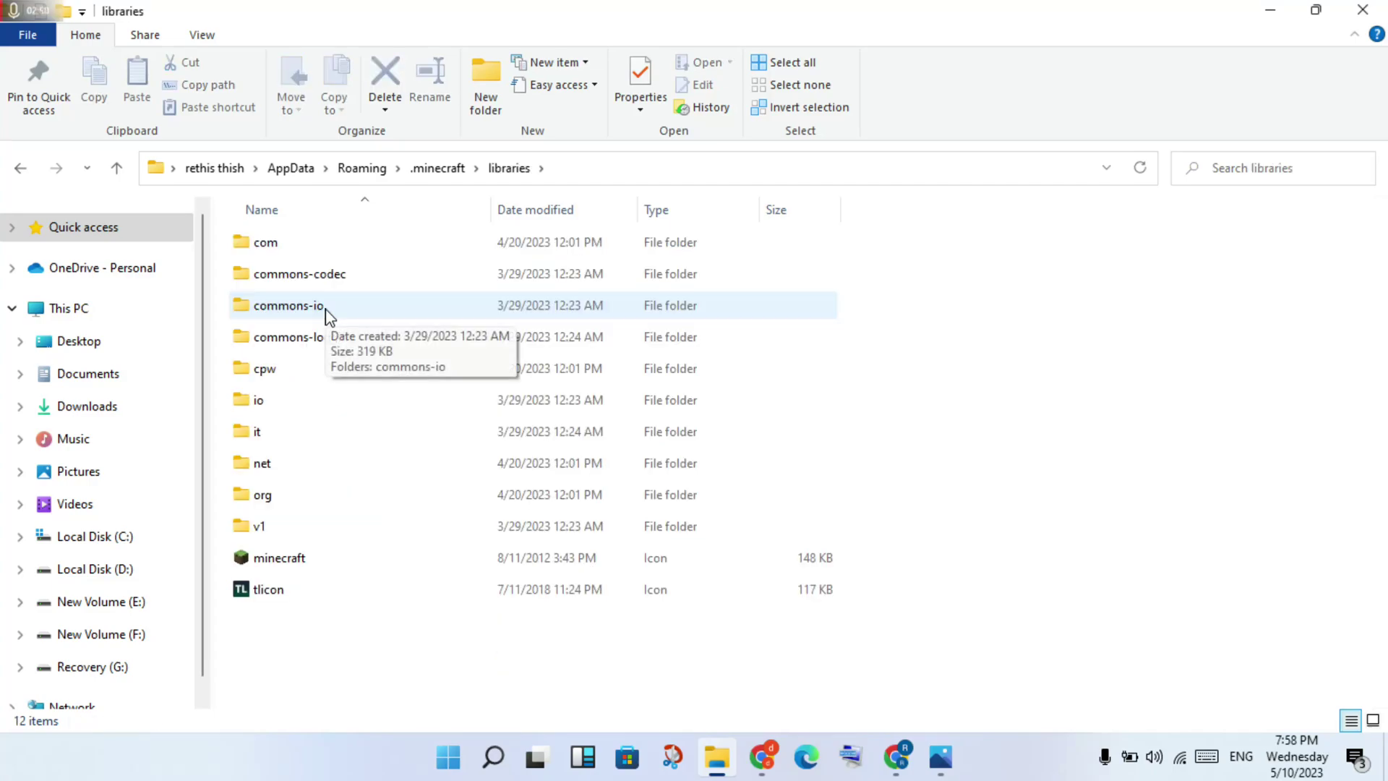
{"action": "left_click", "coordinate": [951, 775]}
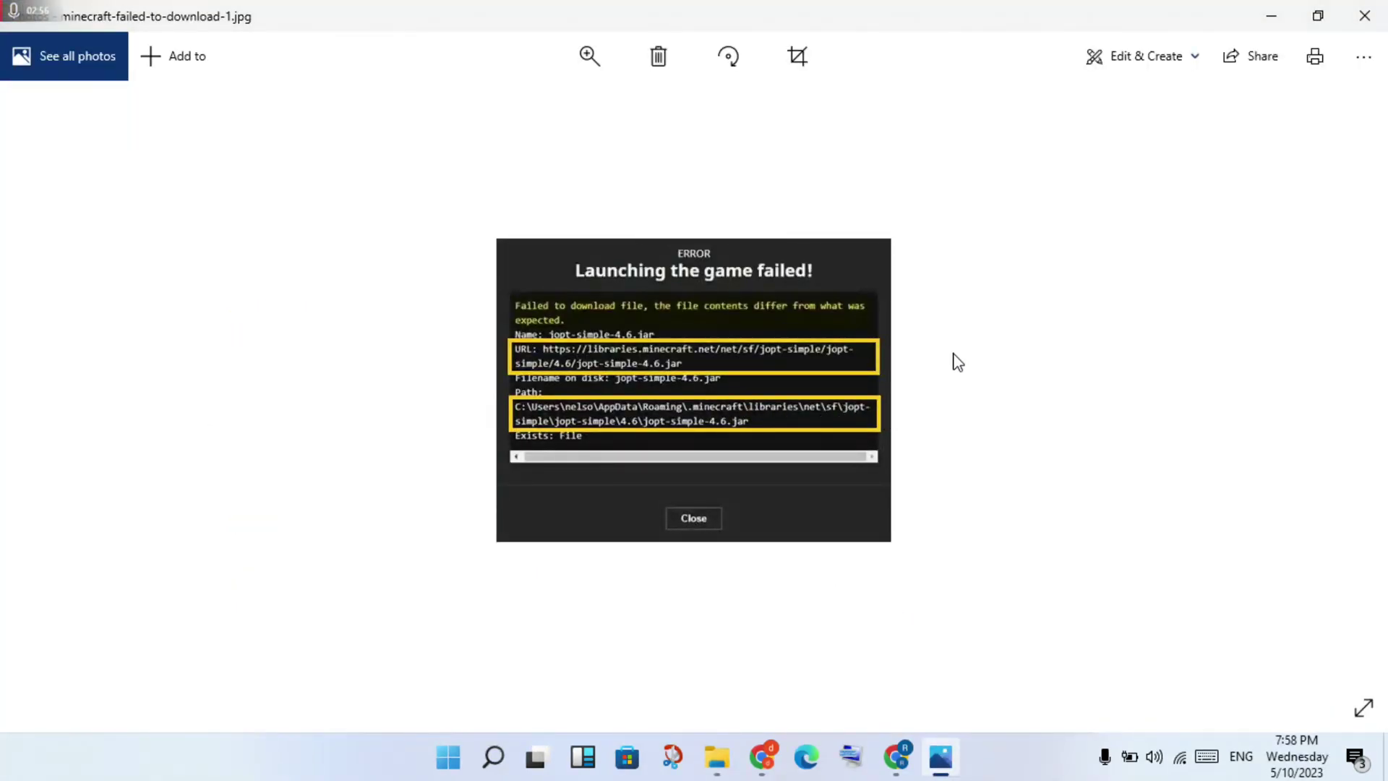
{"action": "left_click", "coordinate": [1272, 16]}
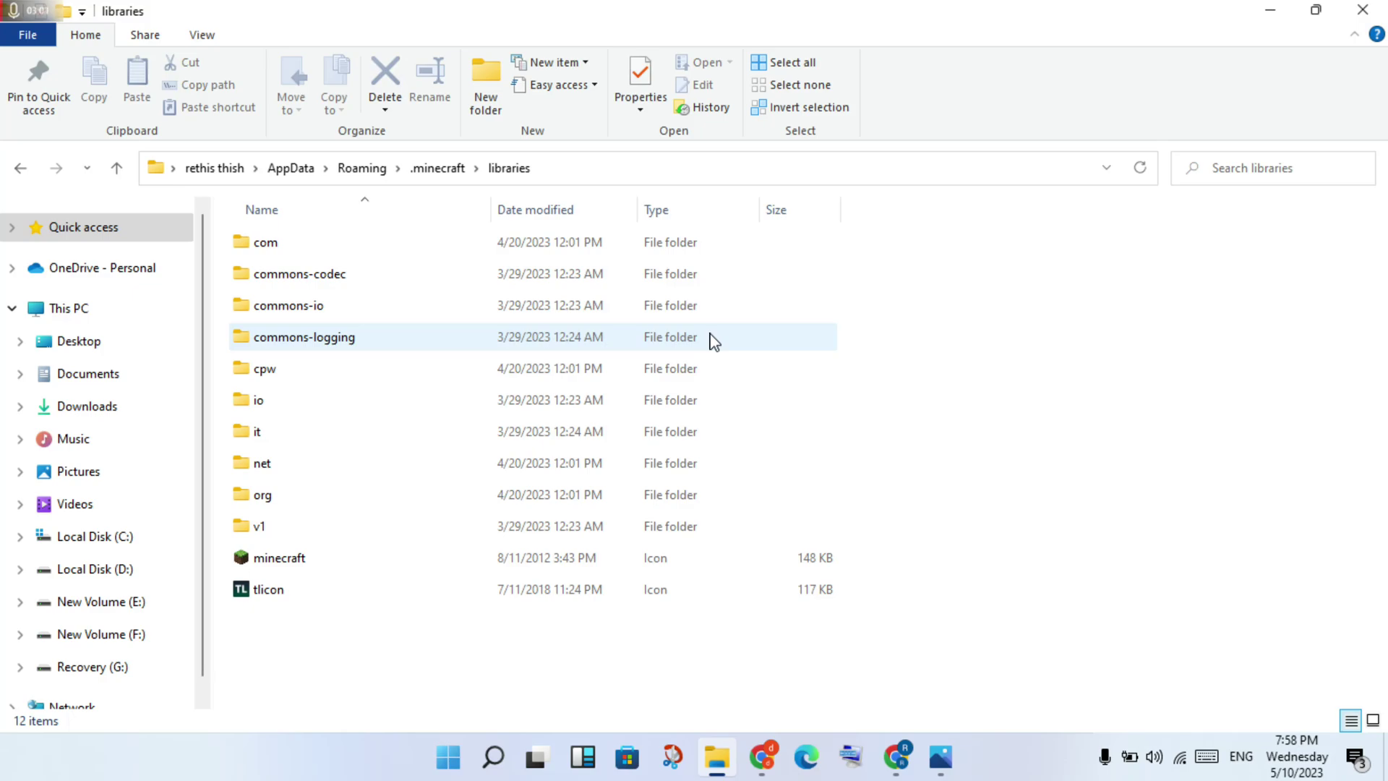
{"action": "left_click", "coordinate": [384, 473]}
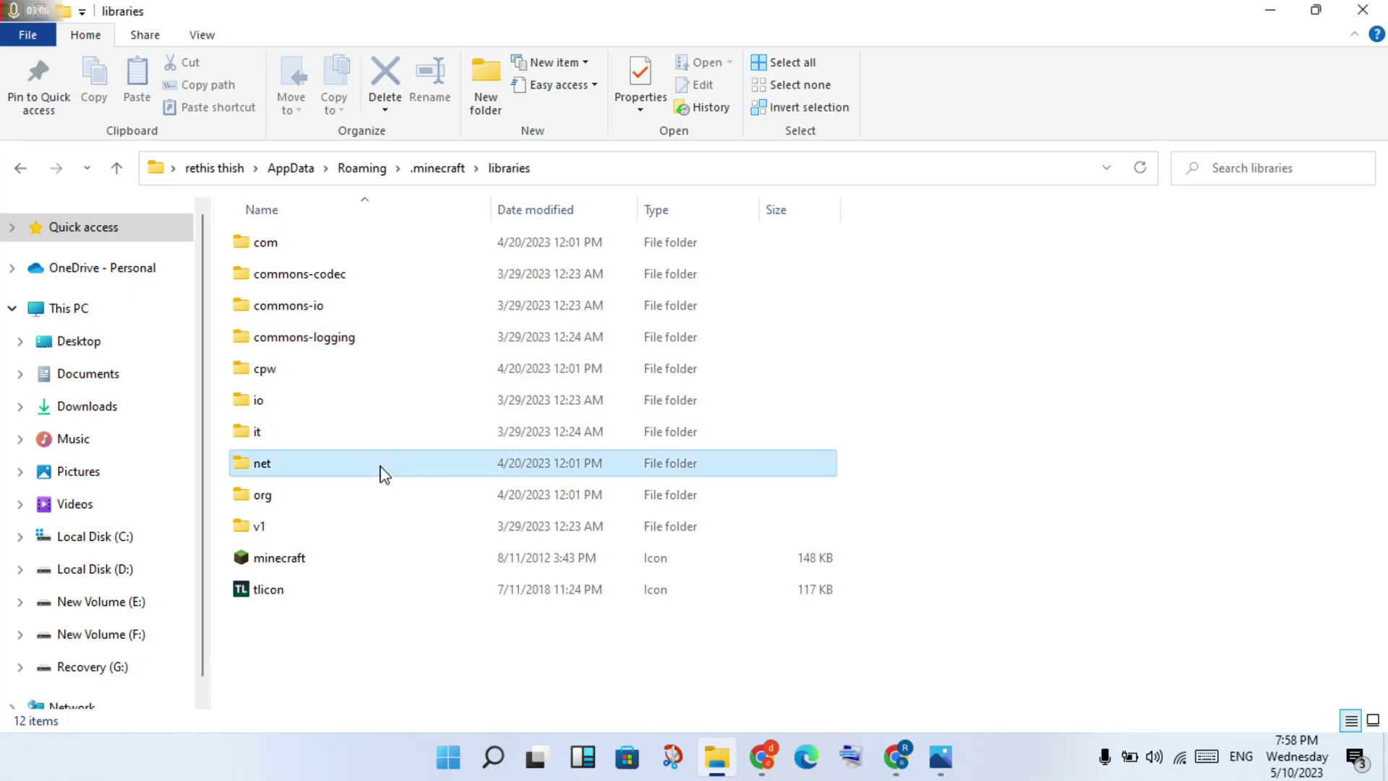
Step: Drill down through net\sf\jopt-simple\jopt-simple into 5.0.4 to reach the jopt-simple-5.0.4 jar
{"action": "double_click", "coordinate": [382, 473]}
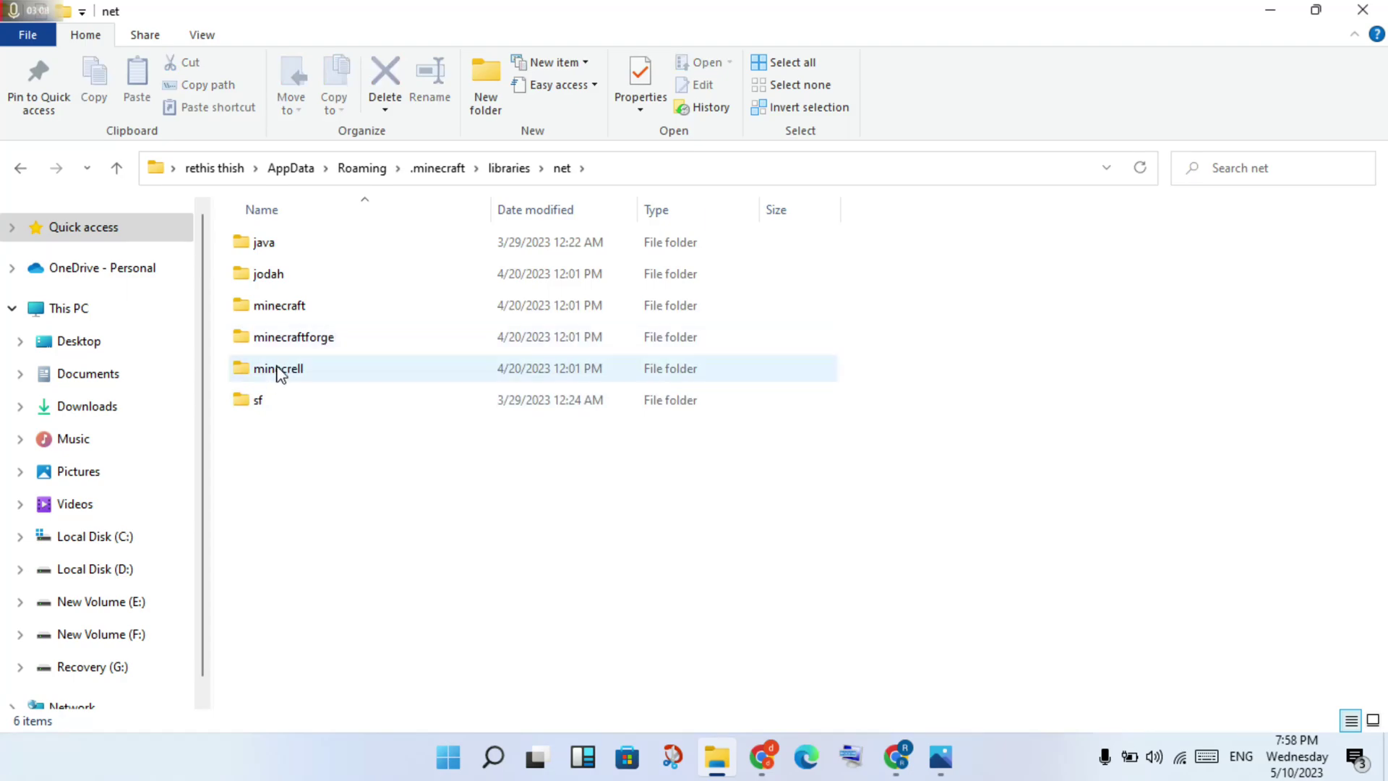
{"action": "double_click", "coordinate": [259, 400]}
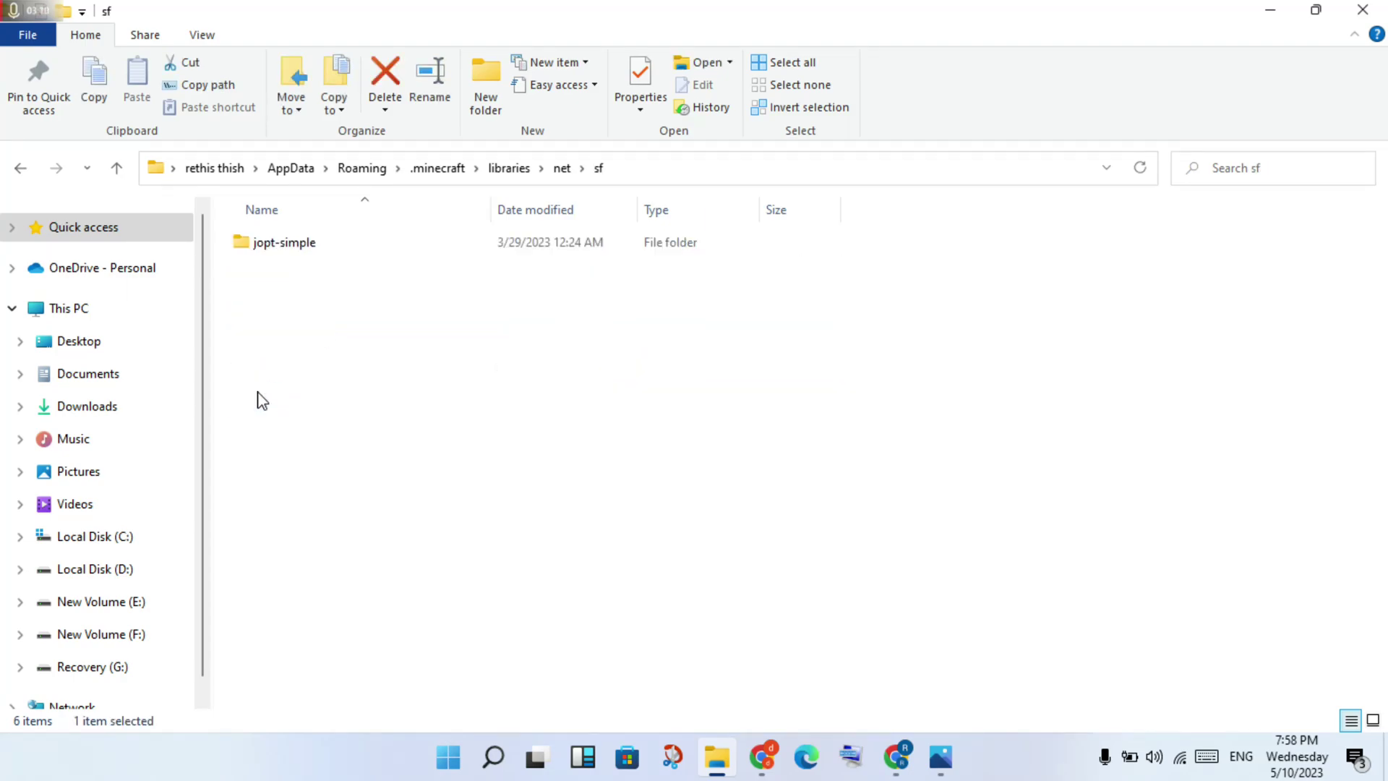
{"action": "left_click", "coordinate": [341, 240]}
{"action": "double_click", "coordinate": [343, 239]}
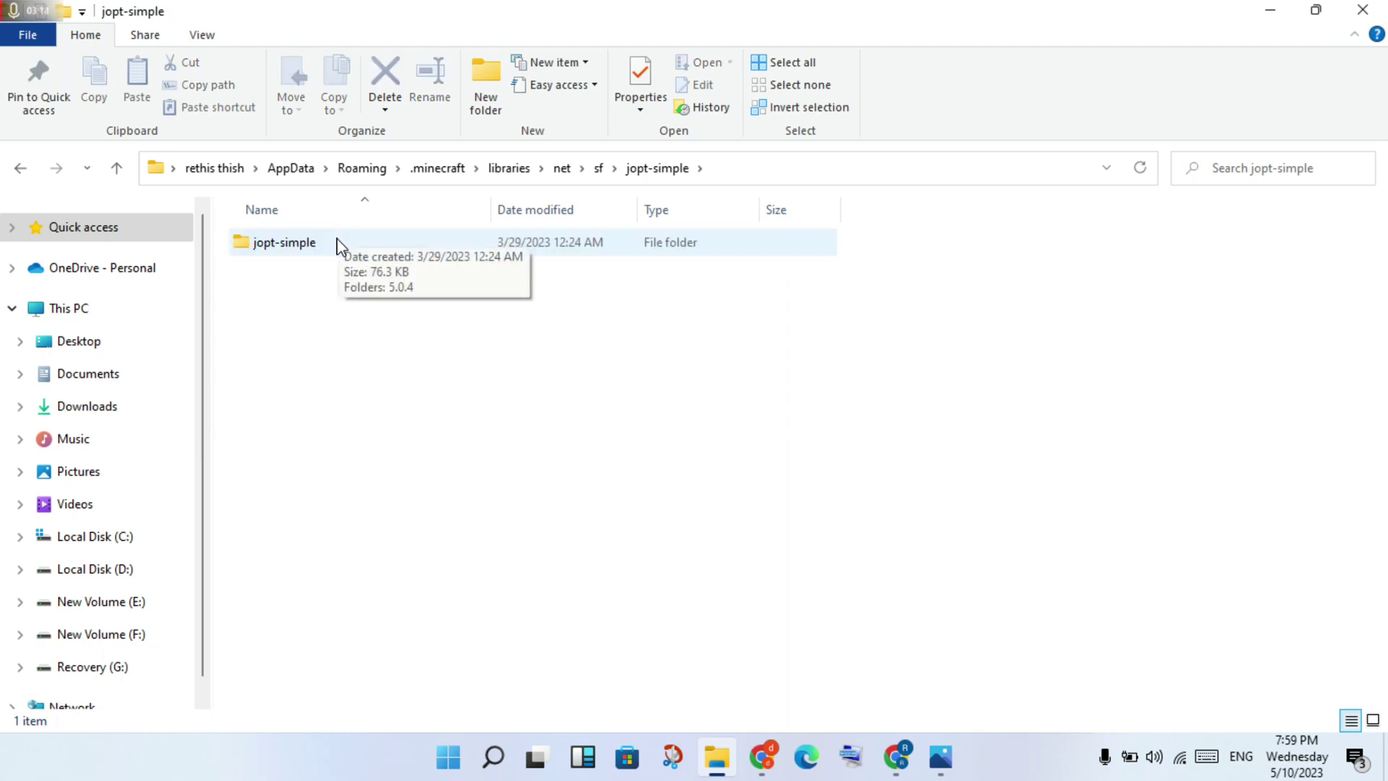
{"action": "left_click", "coordinate": [337, 244]}
{"action": "double_click", "coordinate": [336, 244]}
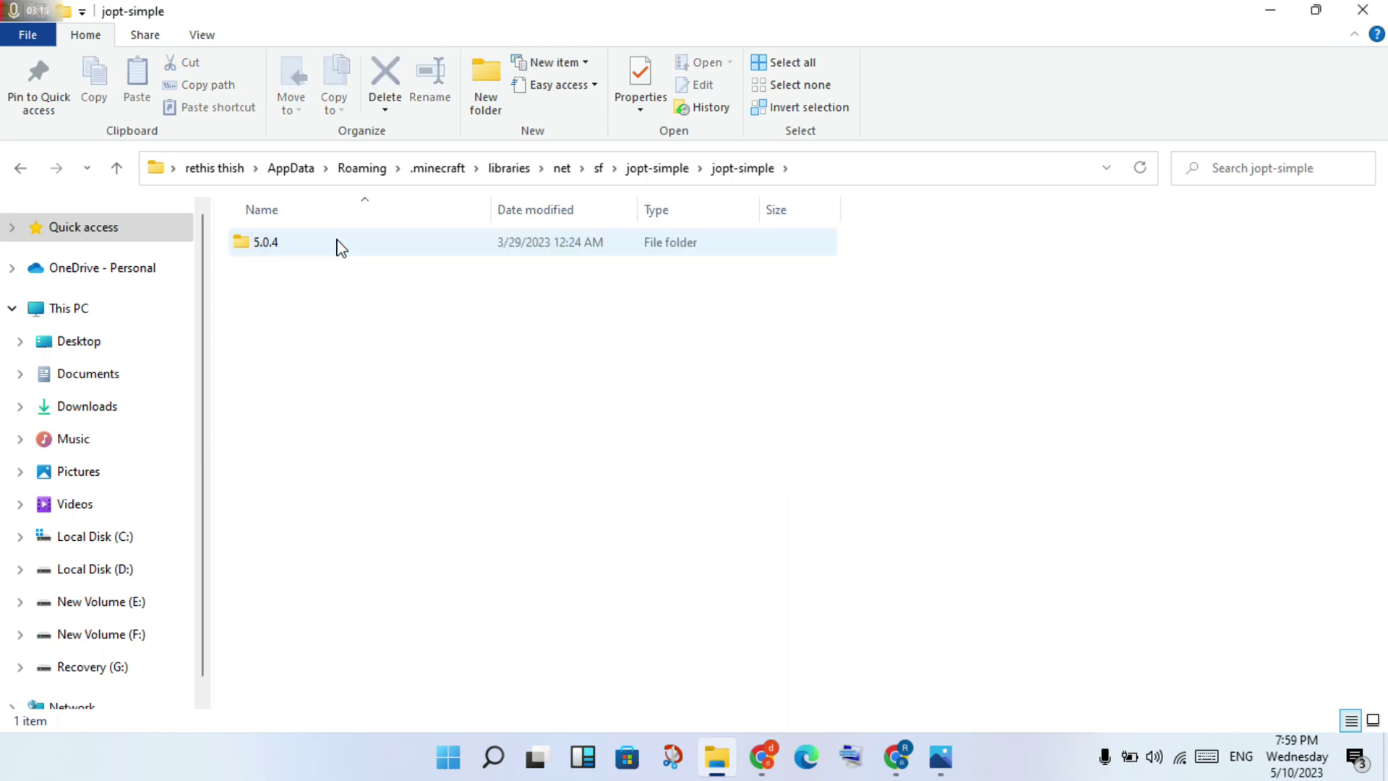
{"action": "double_click", "coordinate": [342, 245]}
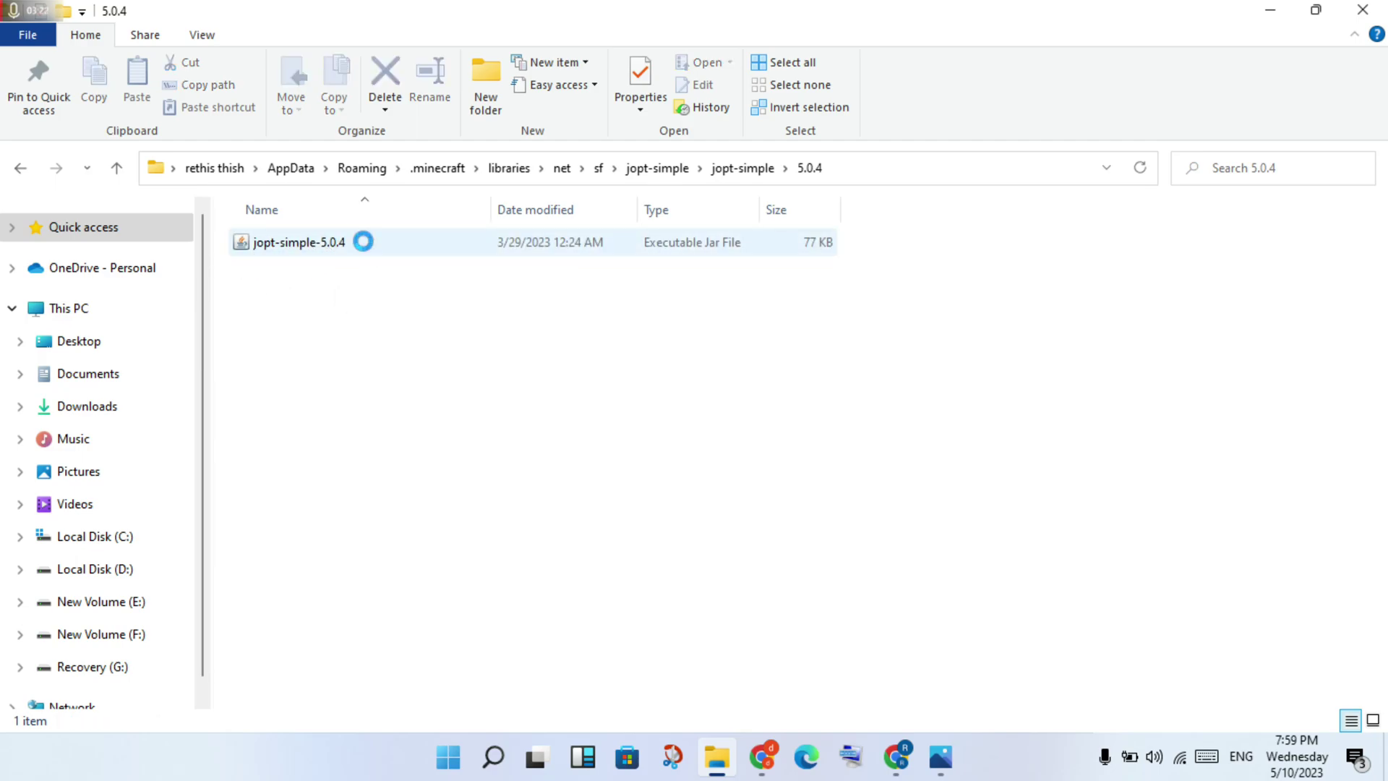
{"action": "right_click", "coordinate": [364, 243]}
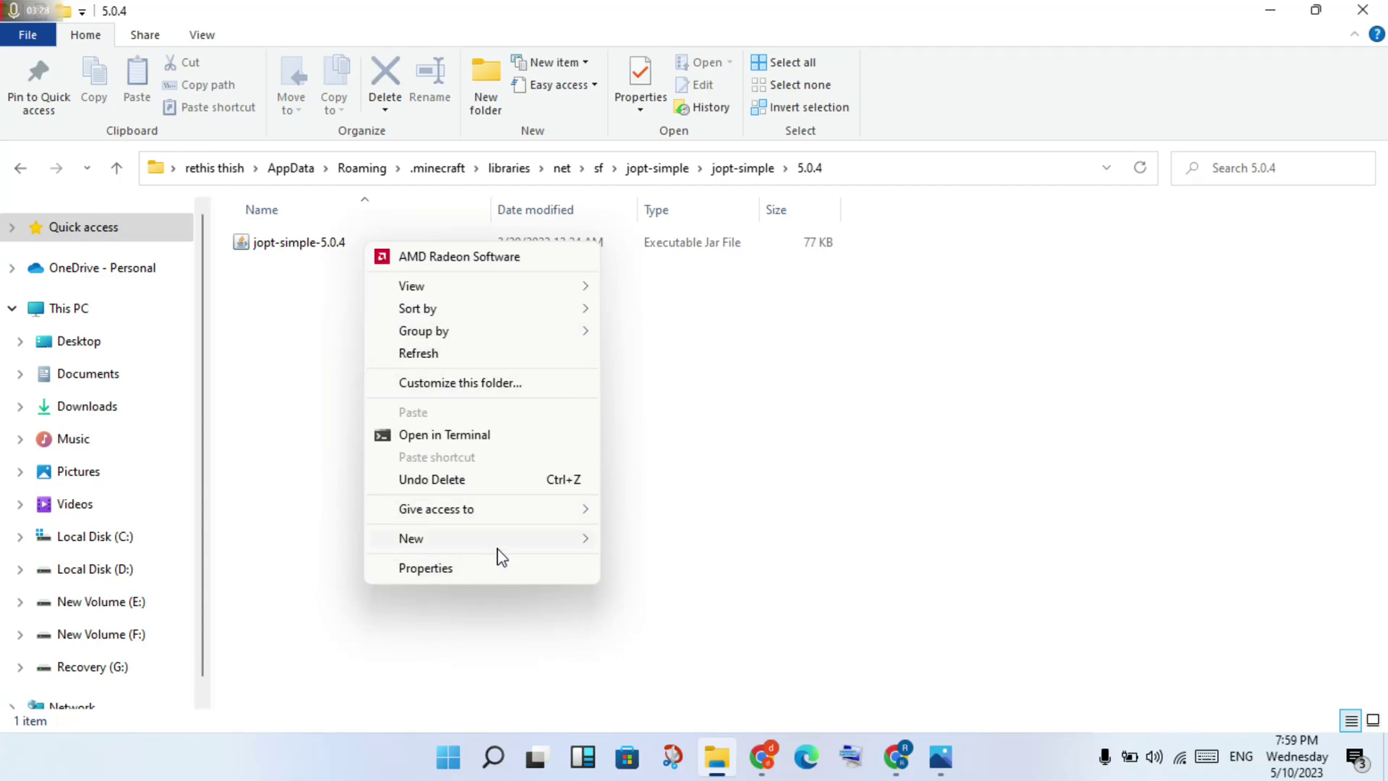
{"action": "left_click", "coordinate": [425, 568]}
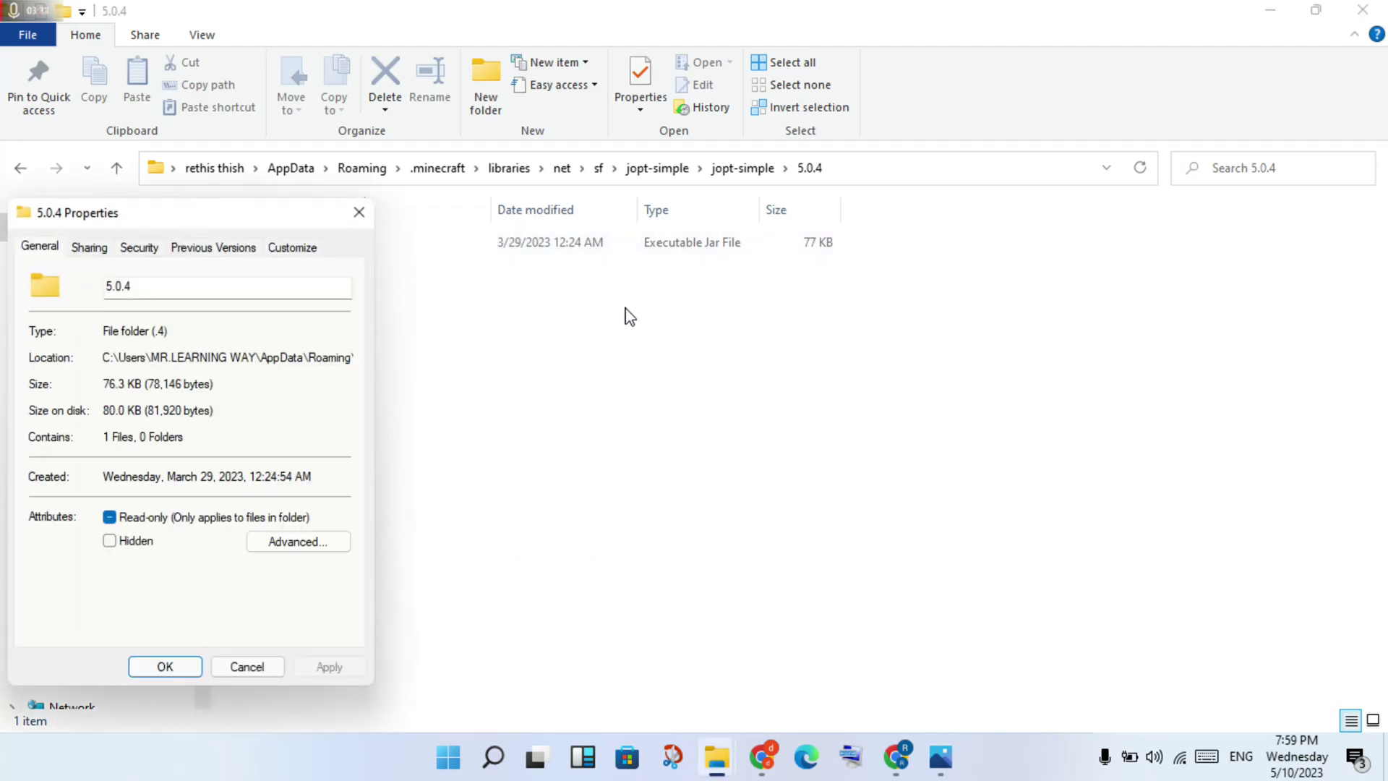
{"action": "left_click", "coordinate": [358, 212]}
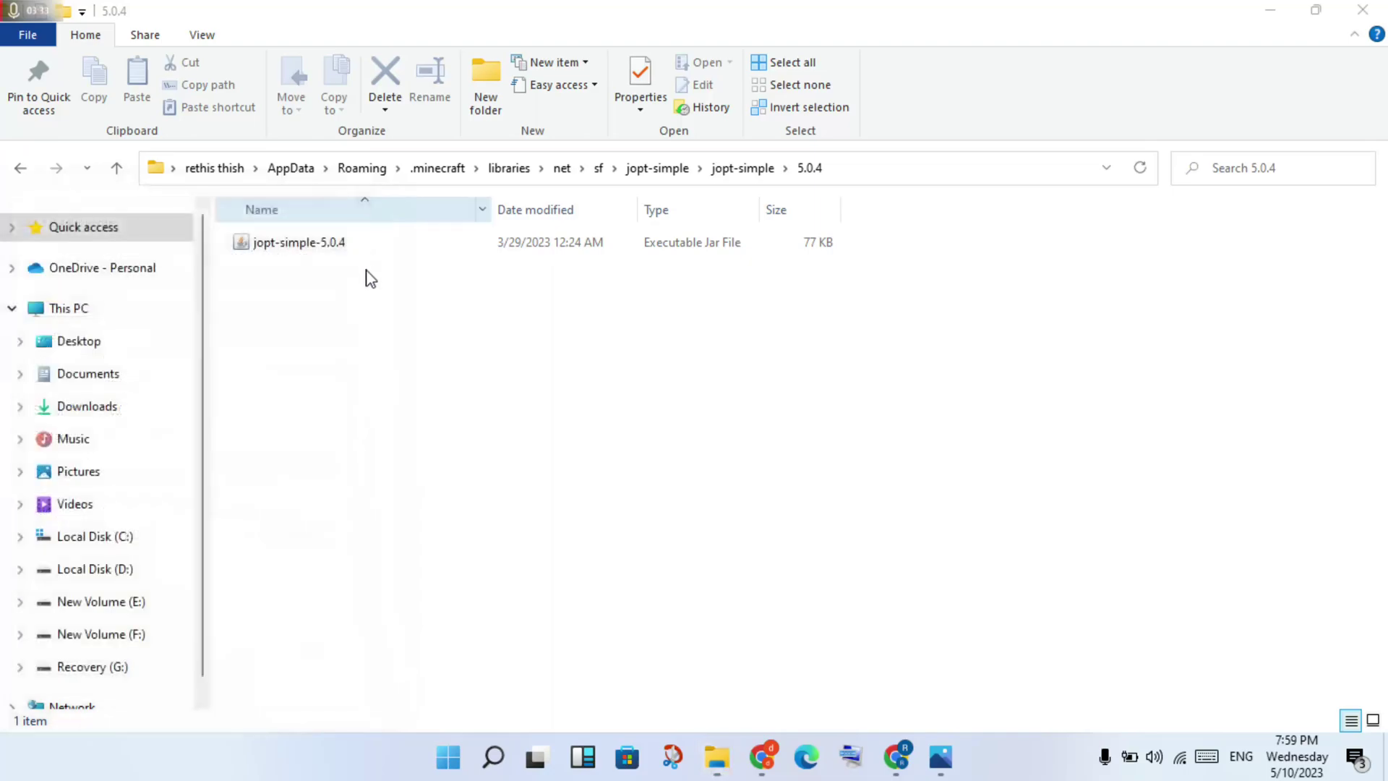
{"action": "left_click", "coordinate": [390, 247]}
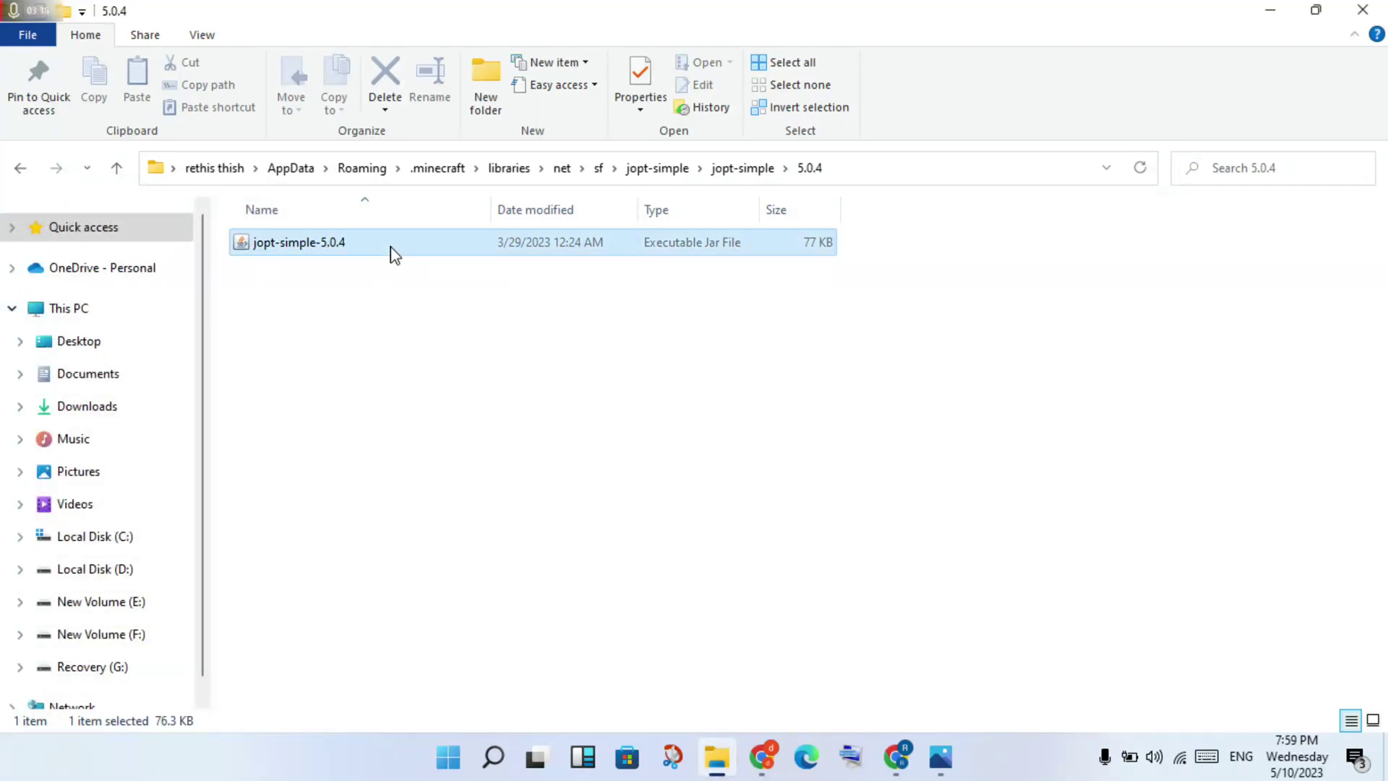
{"action": "right_click", "coordinate": [390, 247]}
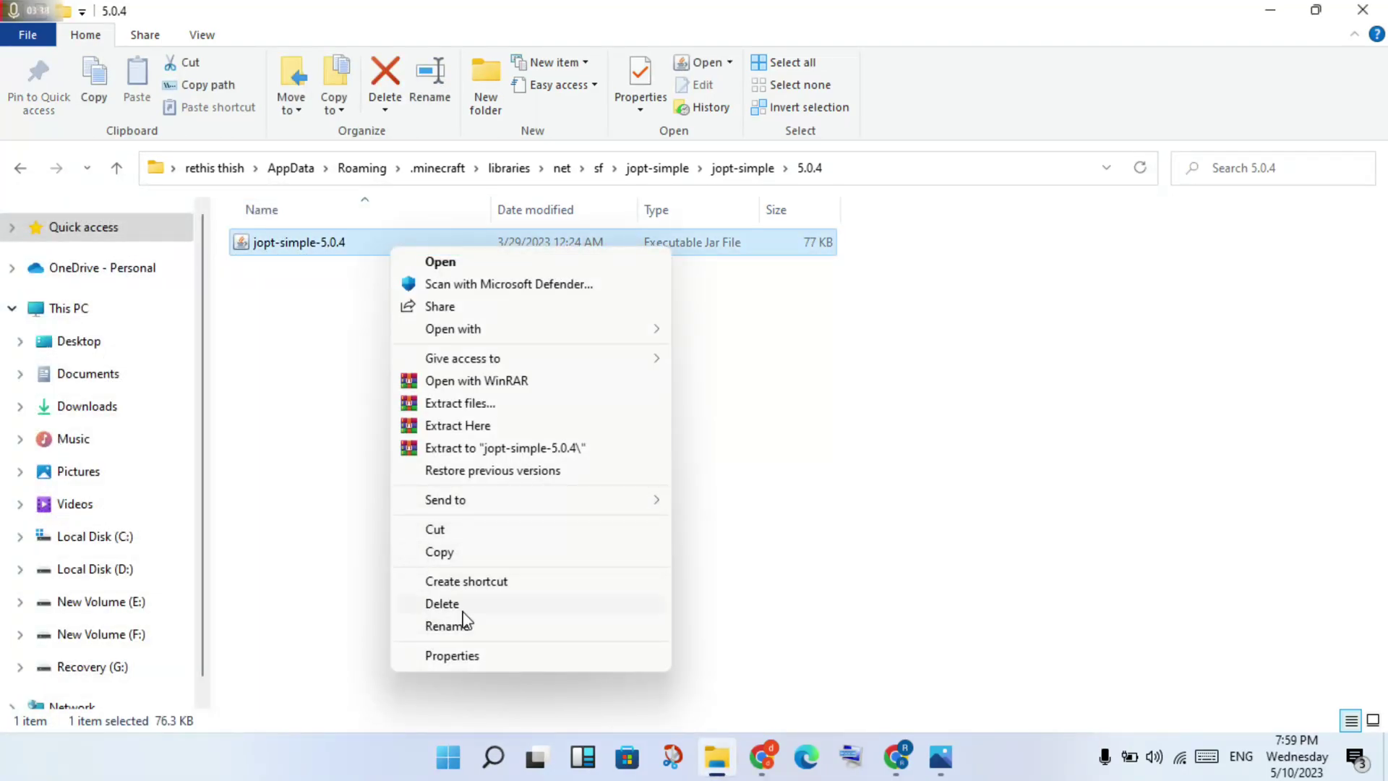
{"action": "left_click", "coordinate": [900, 502]}
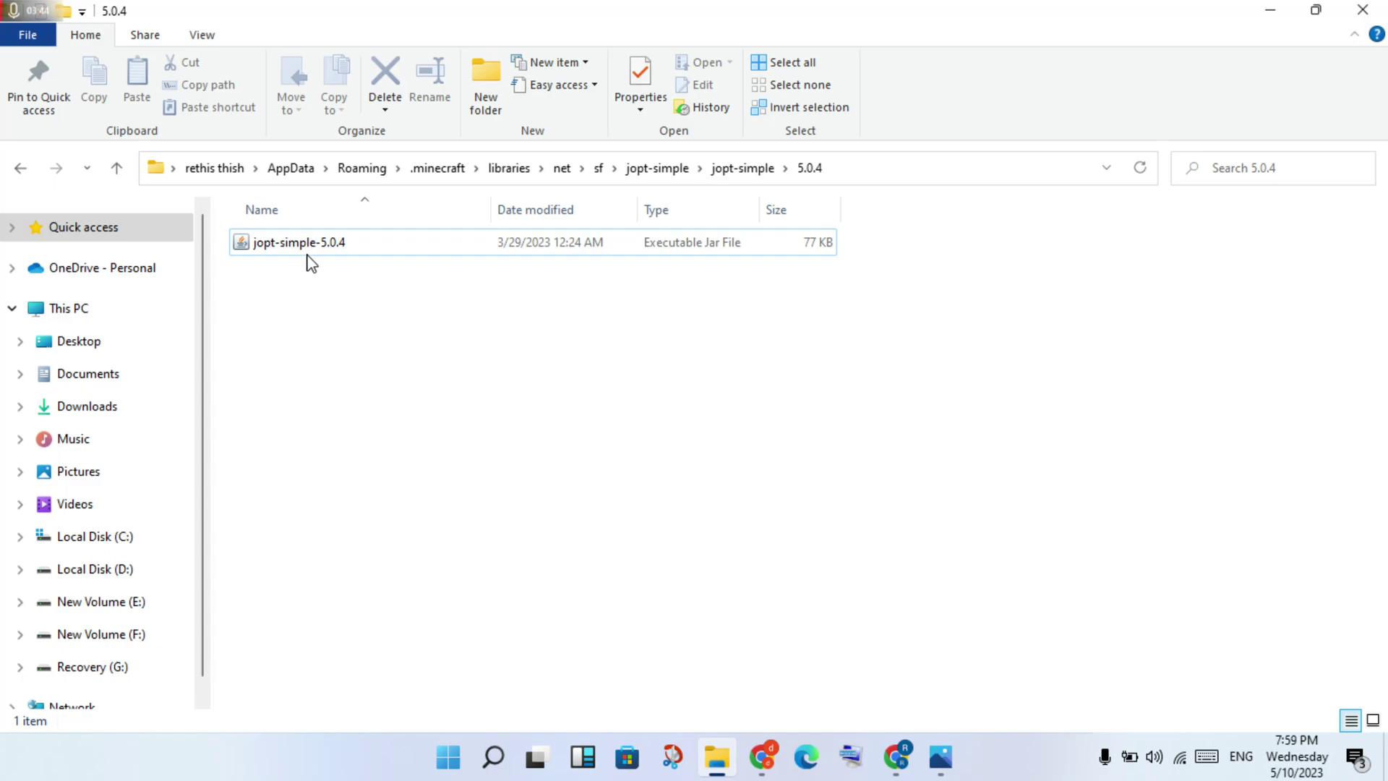
{"action": "right_click", "coordinate": [377, 292]}
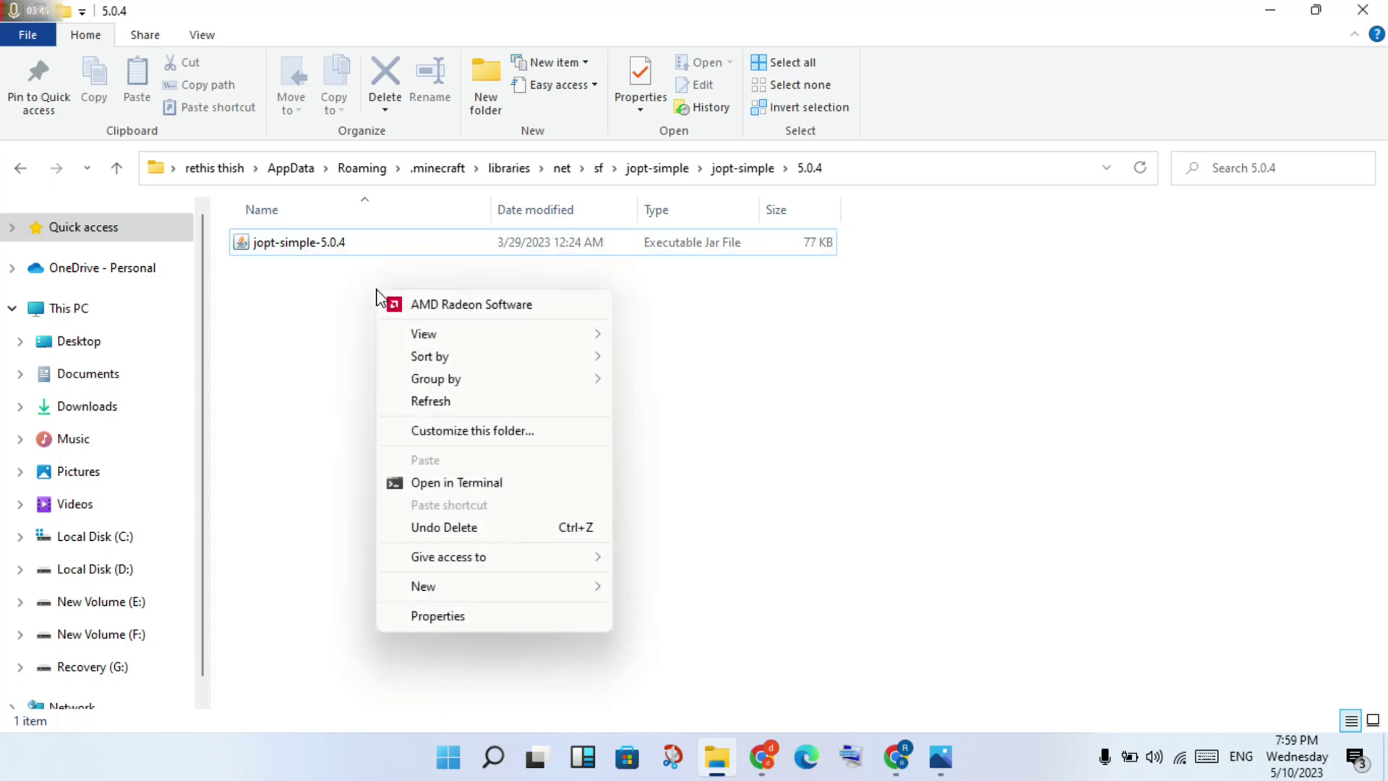
{"action": "left_click", "coordinate": [261, 323]}
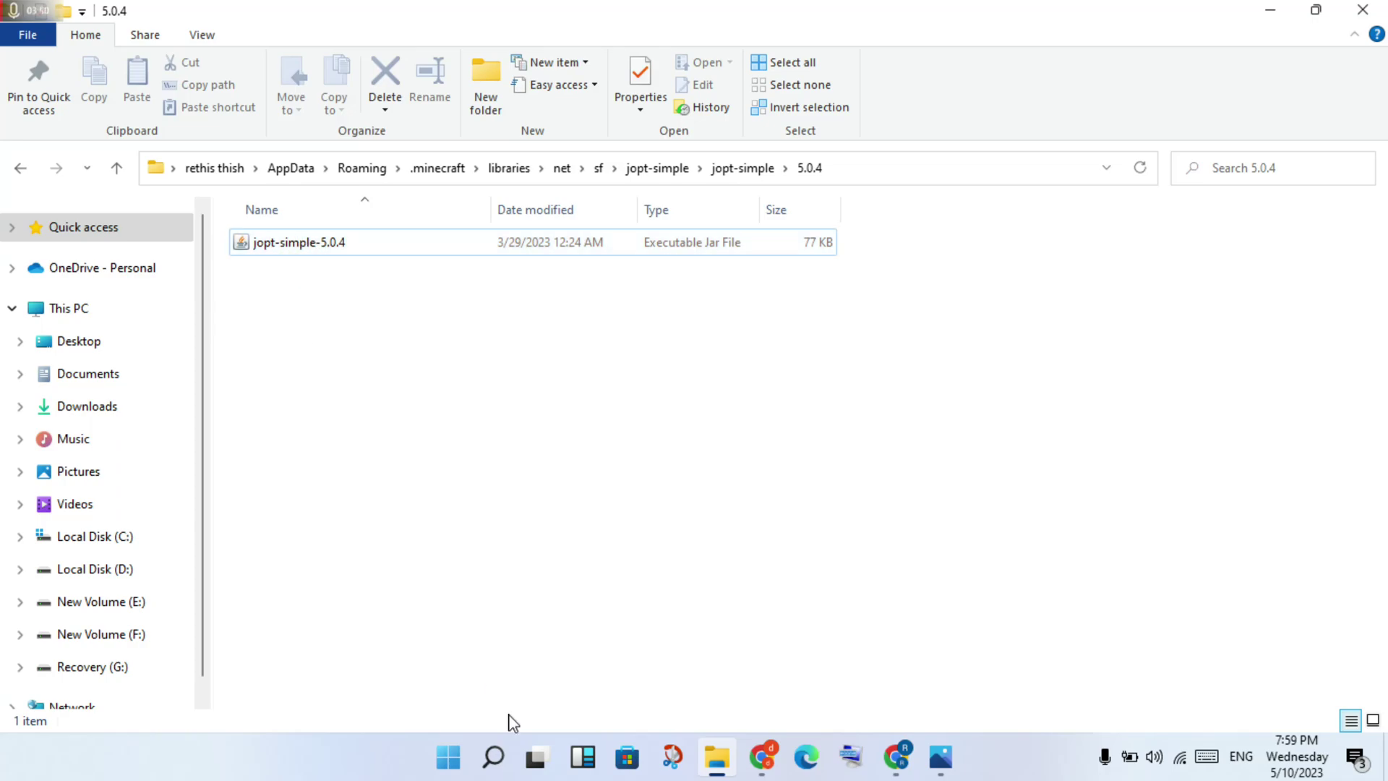